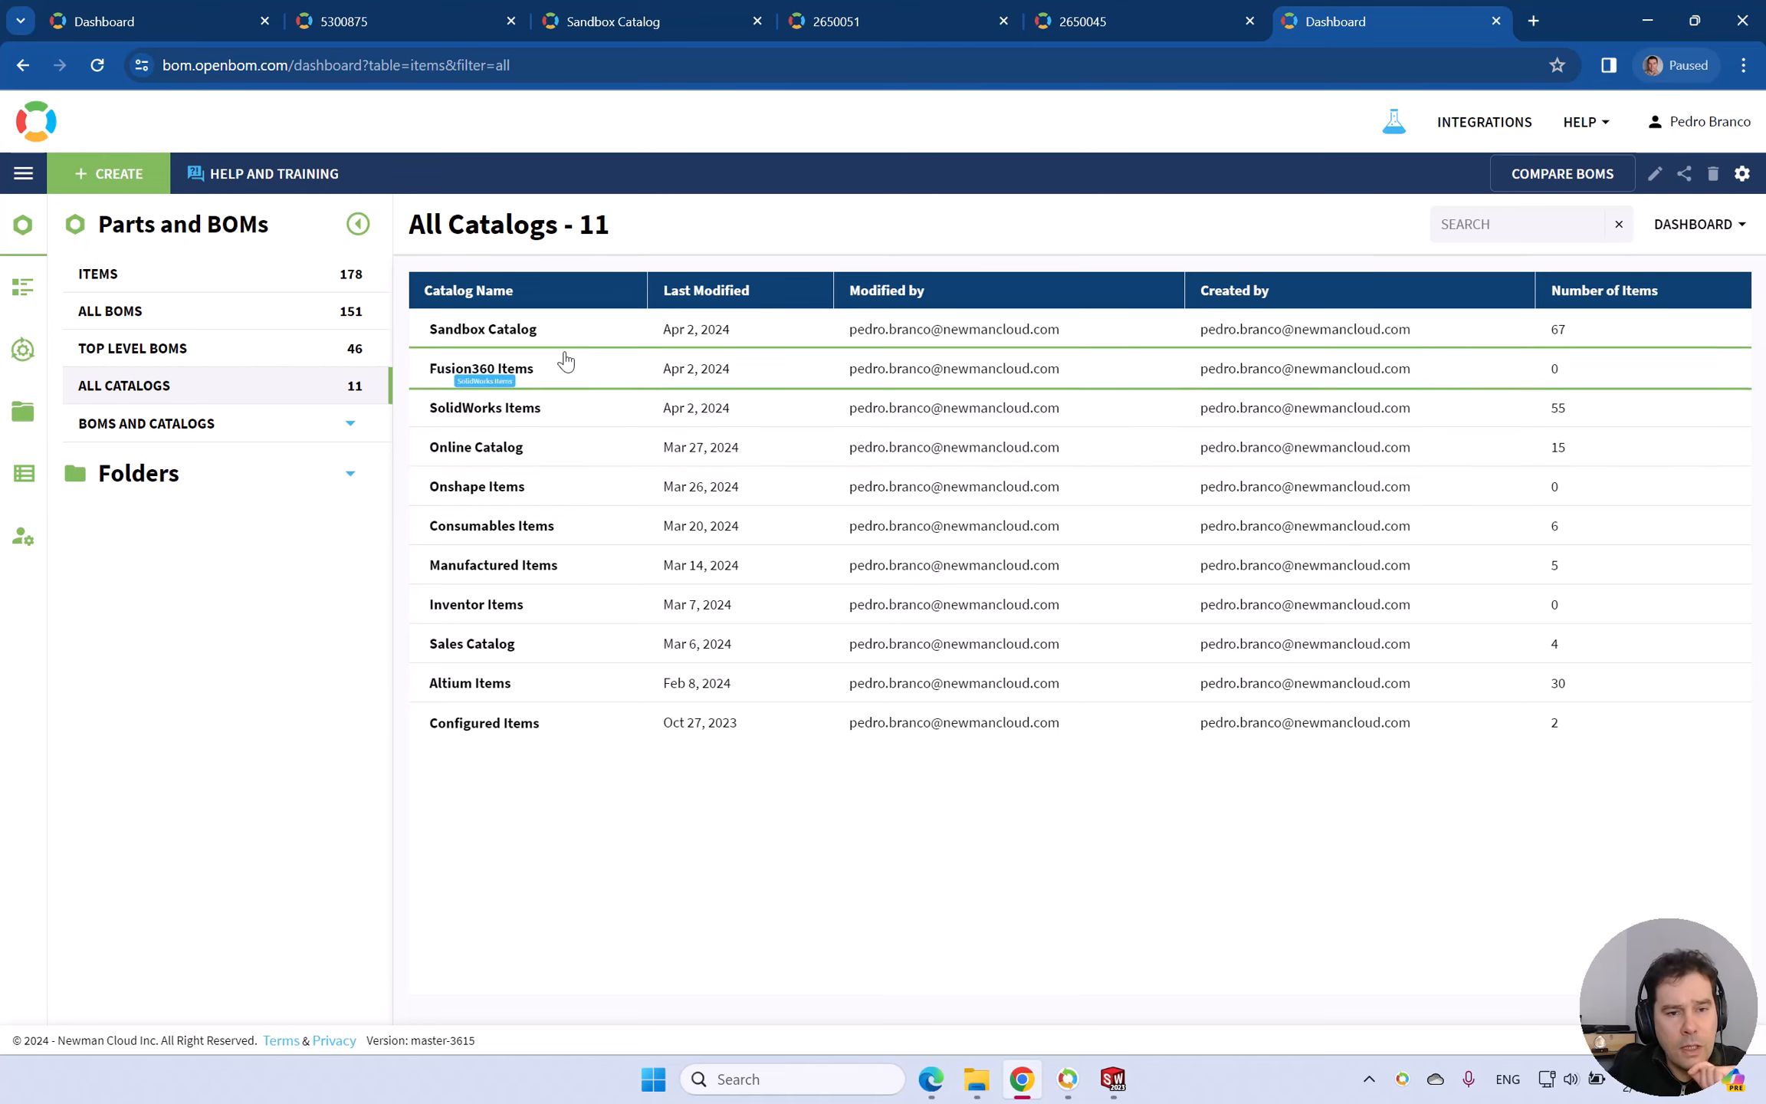
# Delete BOM 2650048 from the list of all BOMs.
pyautogui.click(495, 330)
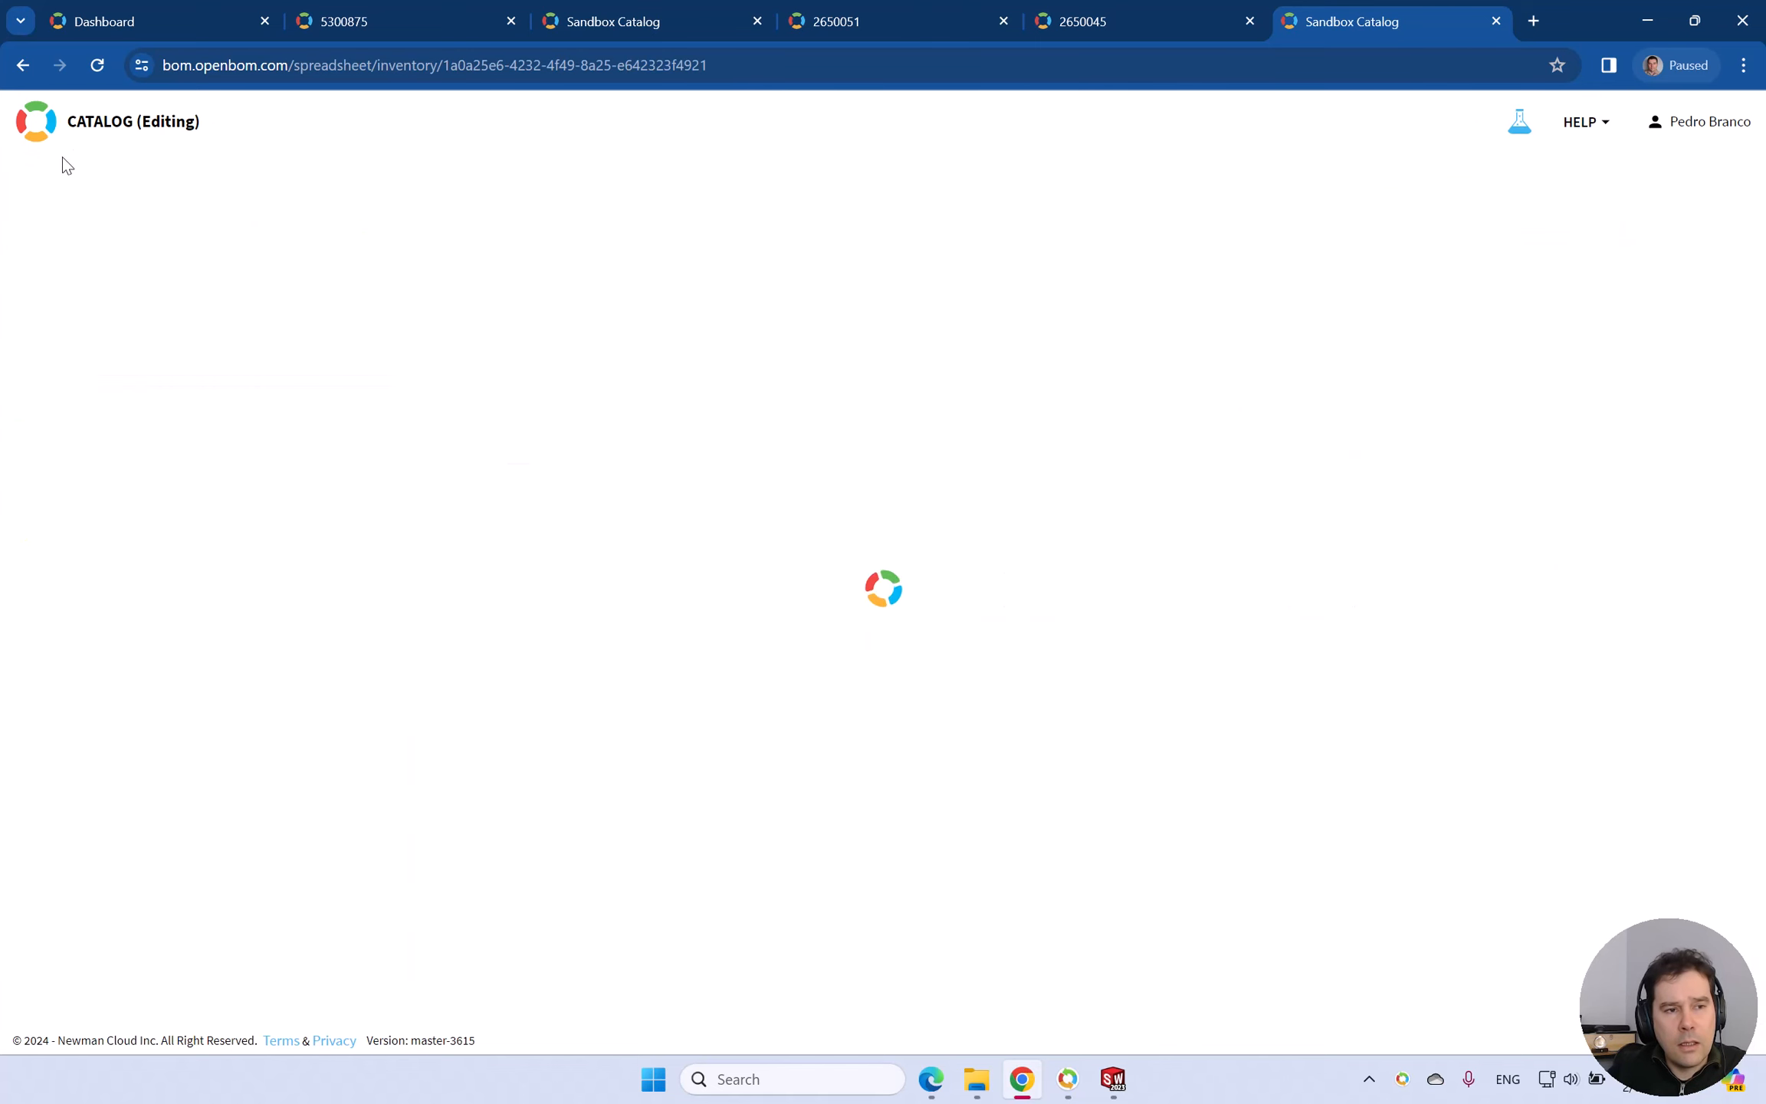
pyautogui.click(23, 65)
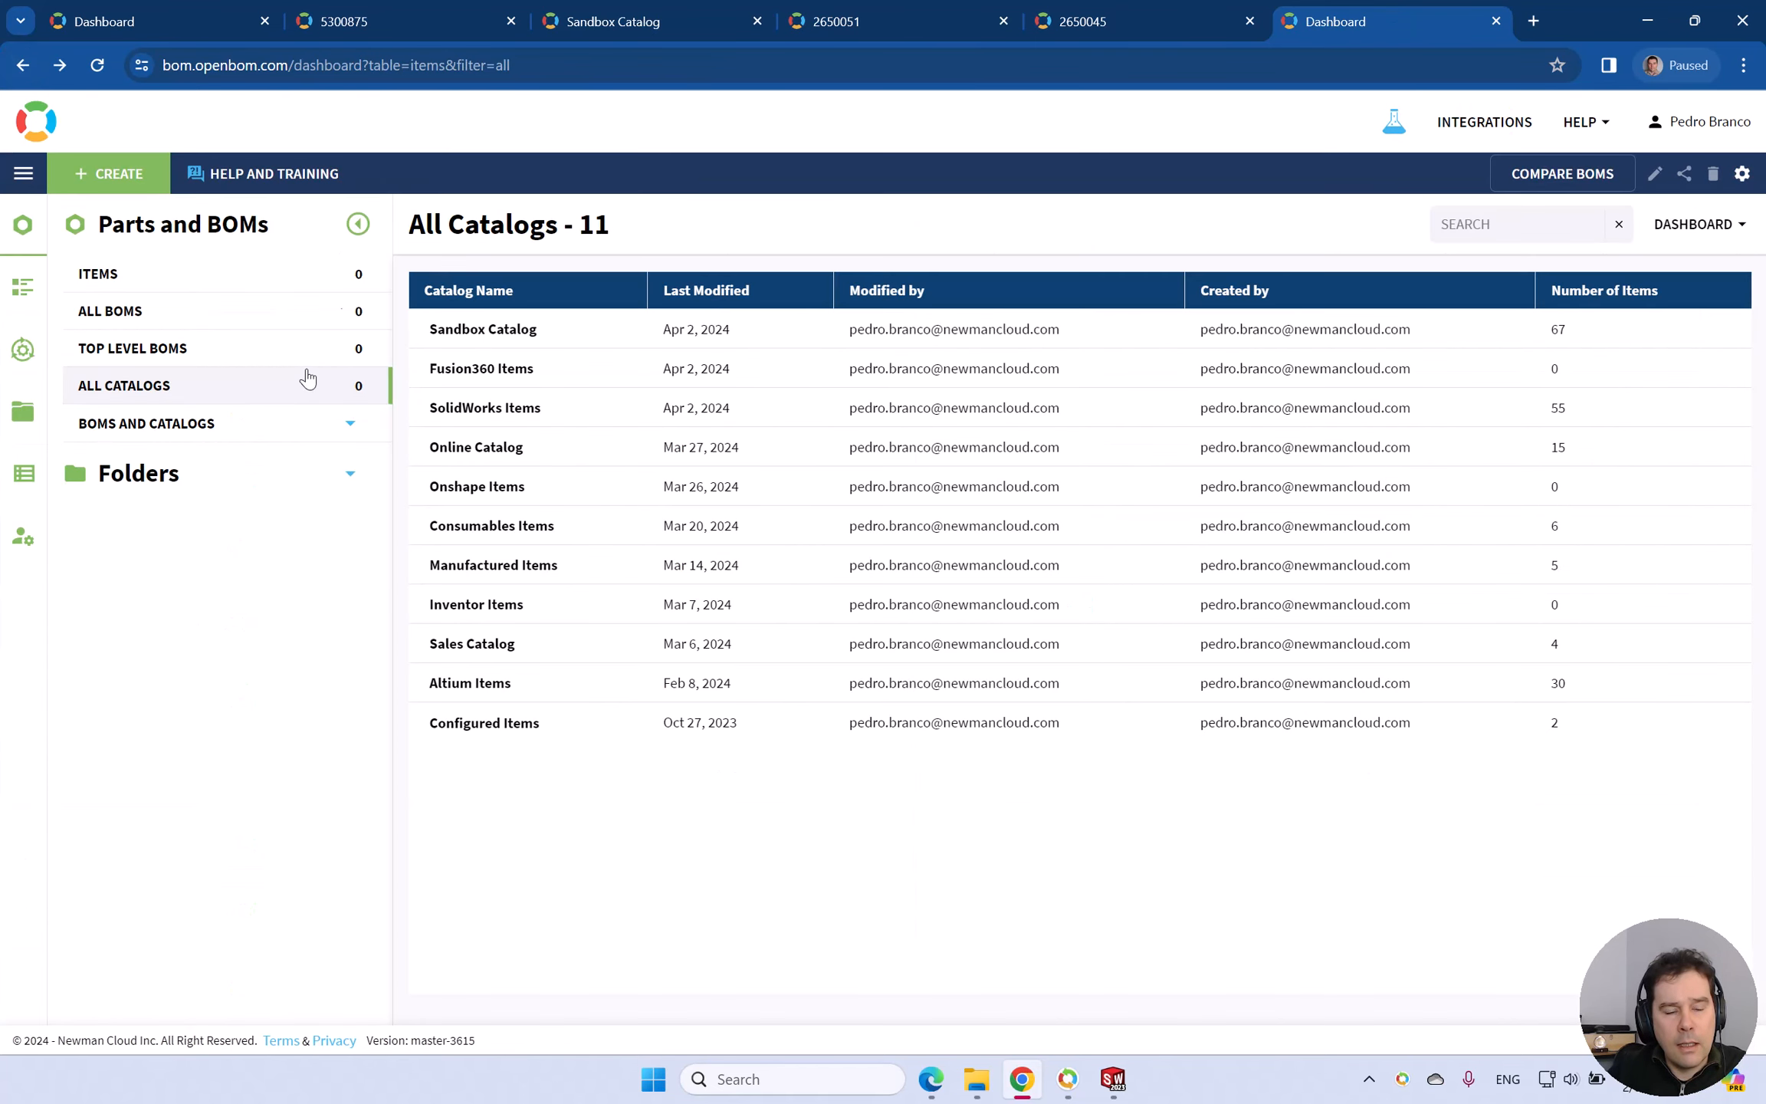
pyautogui.click(134, 313)
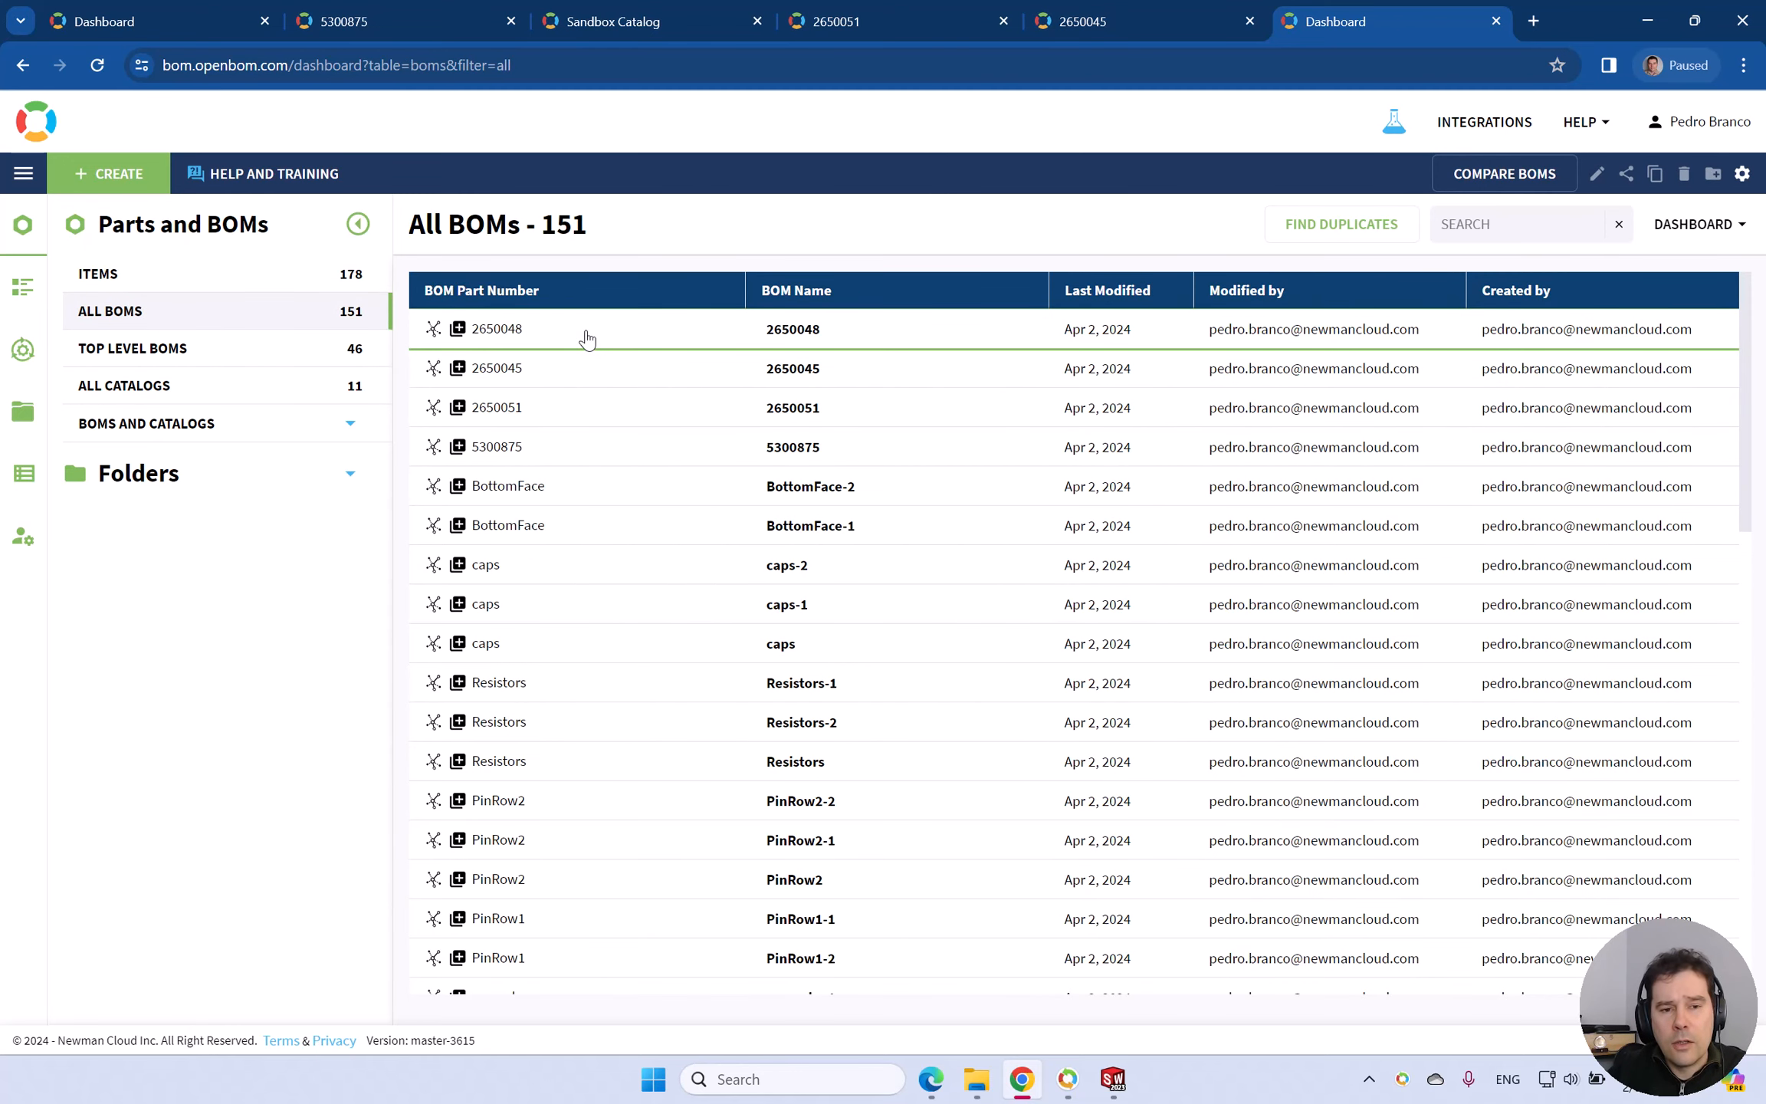
pyautogui.click(586, 334)
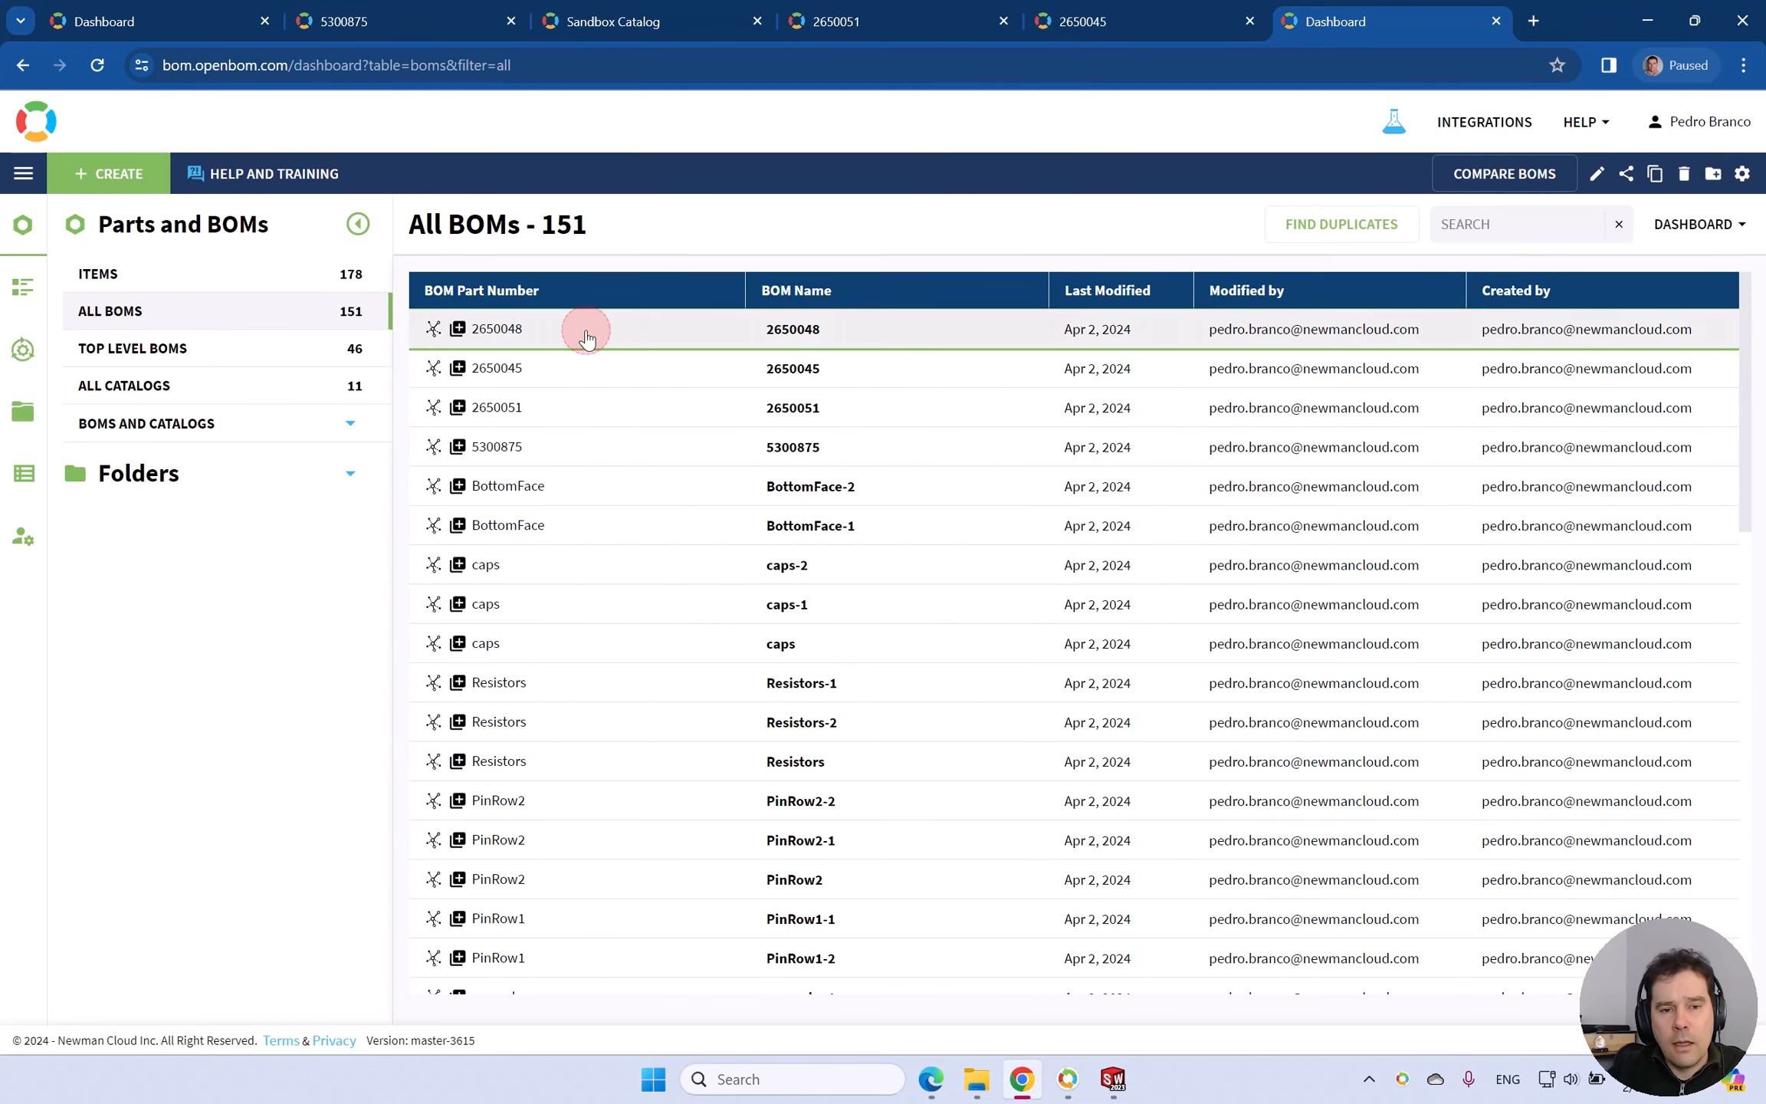
pyautogui.click(1683, 175)
pyautogui.click(1042, 238)
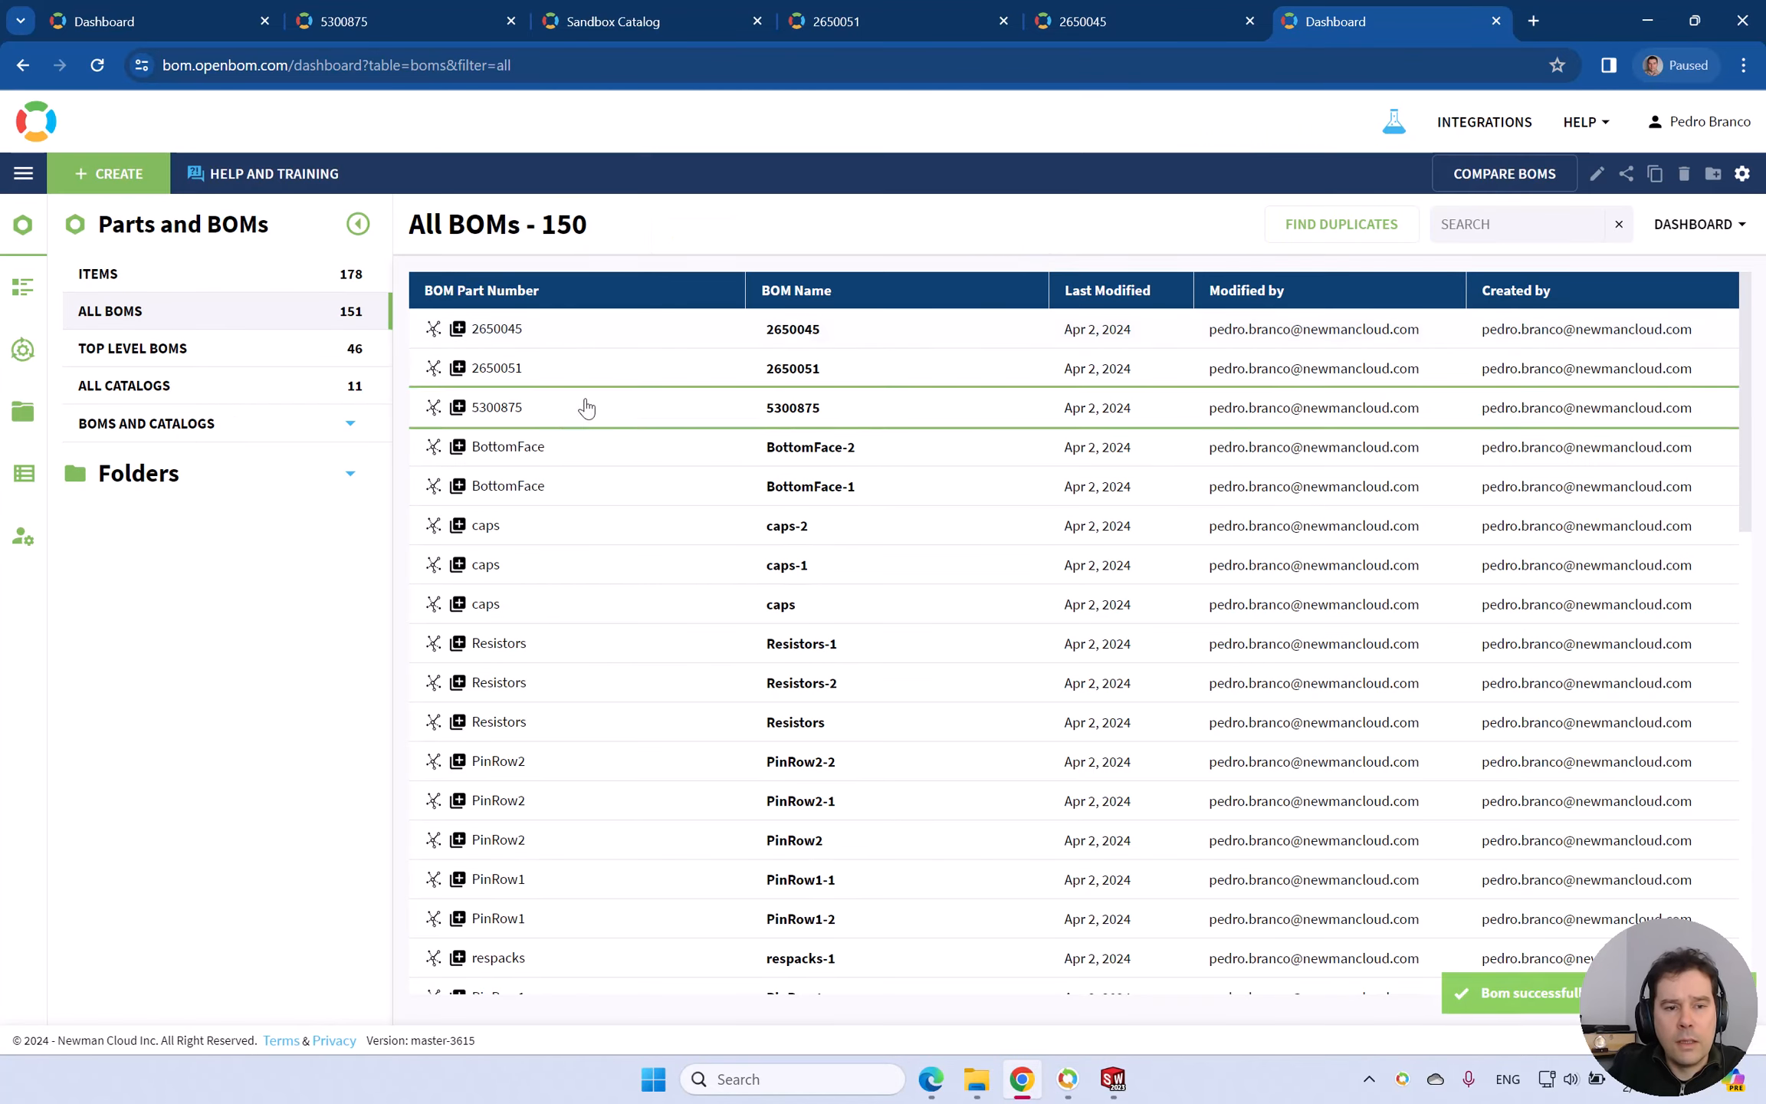
# Open the Sandbox Catalog from the list of all catalogs.
pyautogui.click(142, 385)
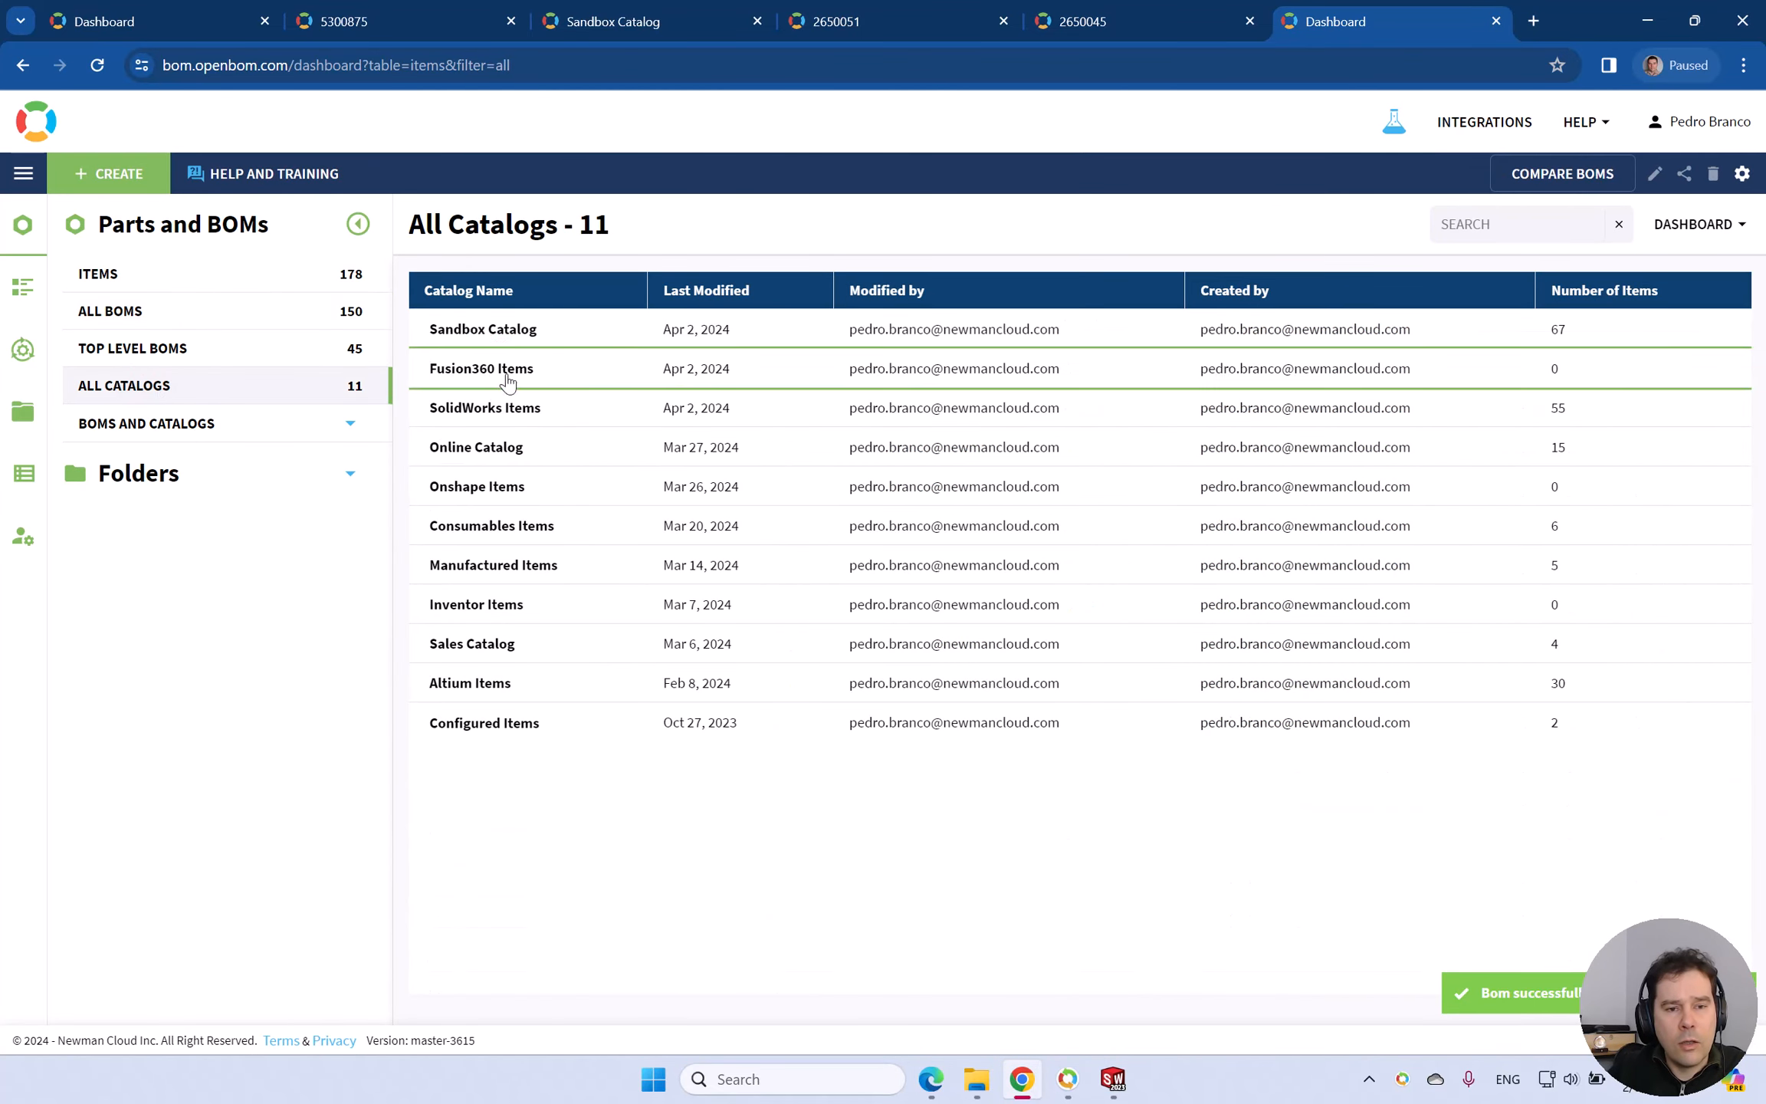
pyautogui.click(486, 329)
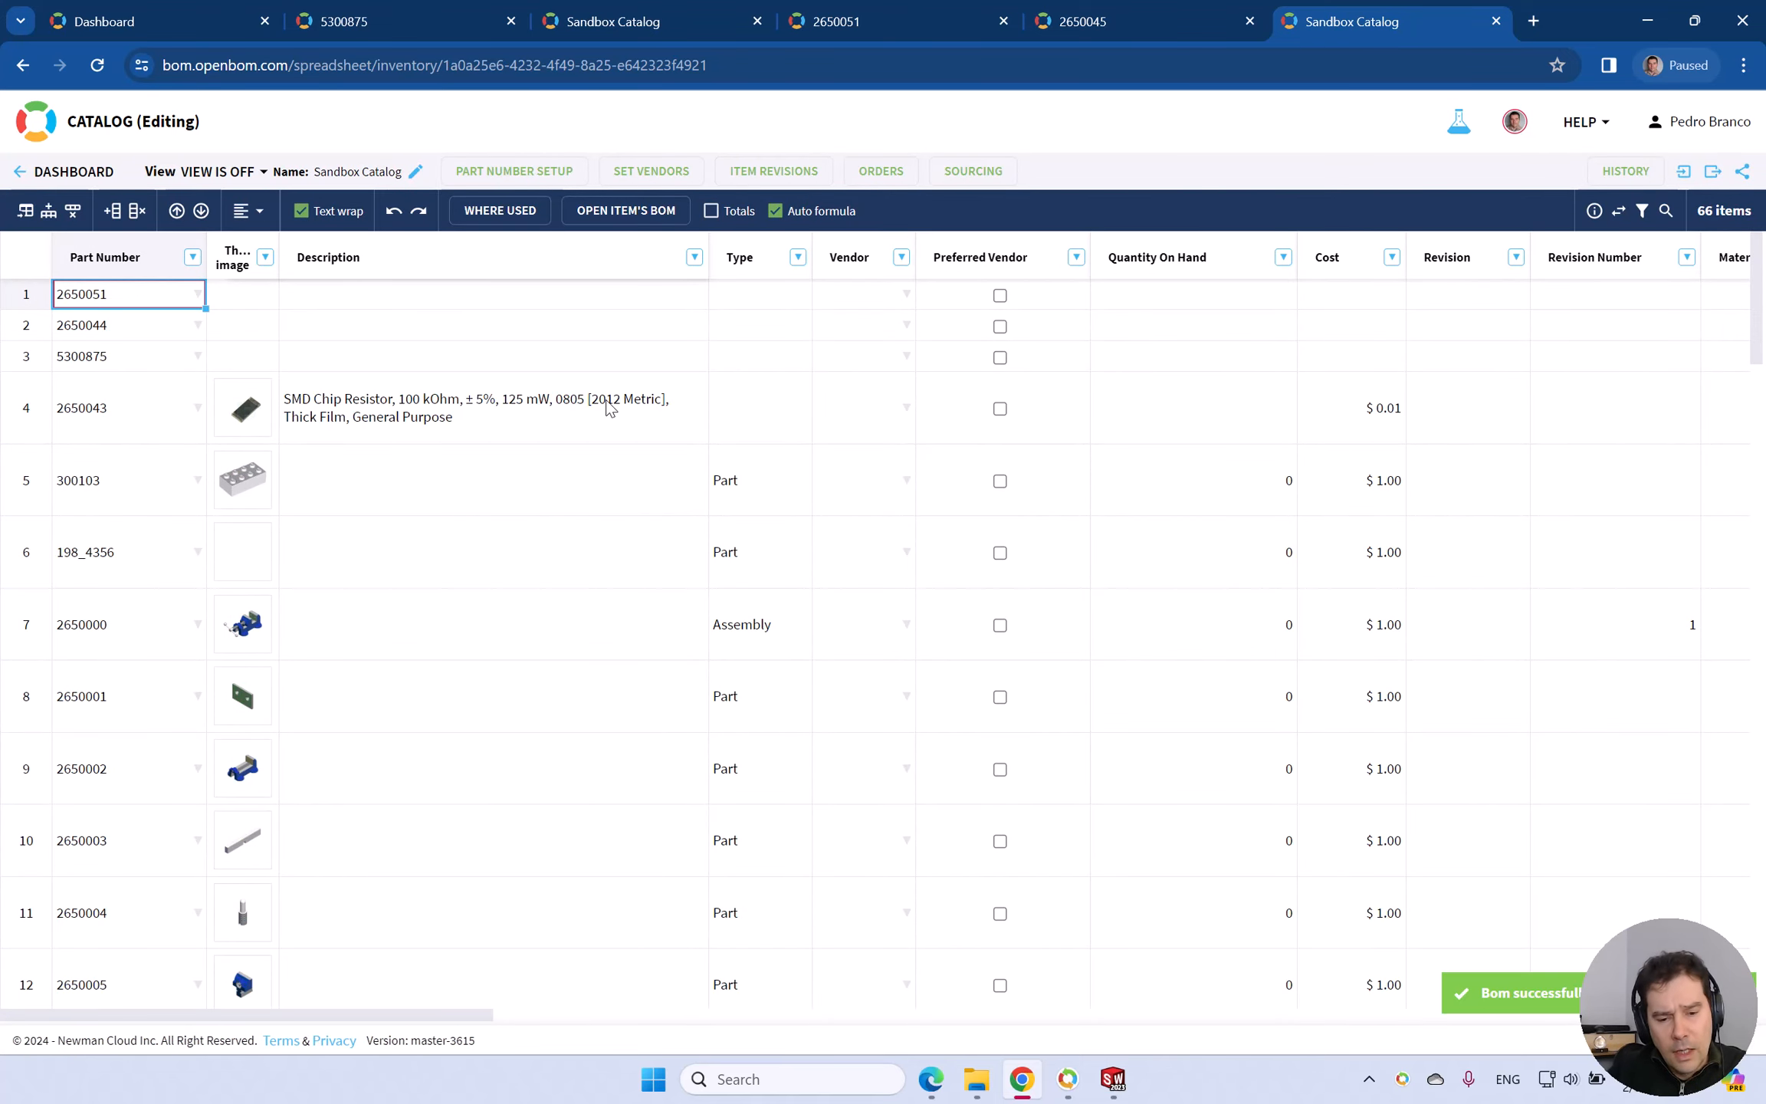
# Switch to SOLIDWORKS, dismiss the export message and set the OpenBOM add-in's advanced BOM Properties to SW BOM Instance Mapping.
pyautogui.hotkey('alt', 'Tab')
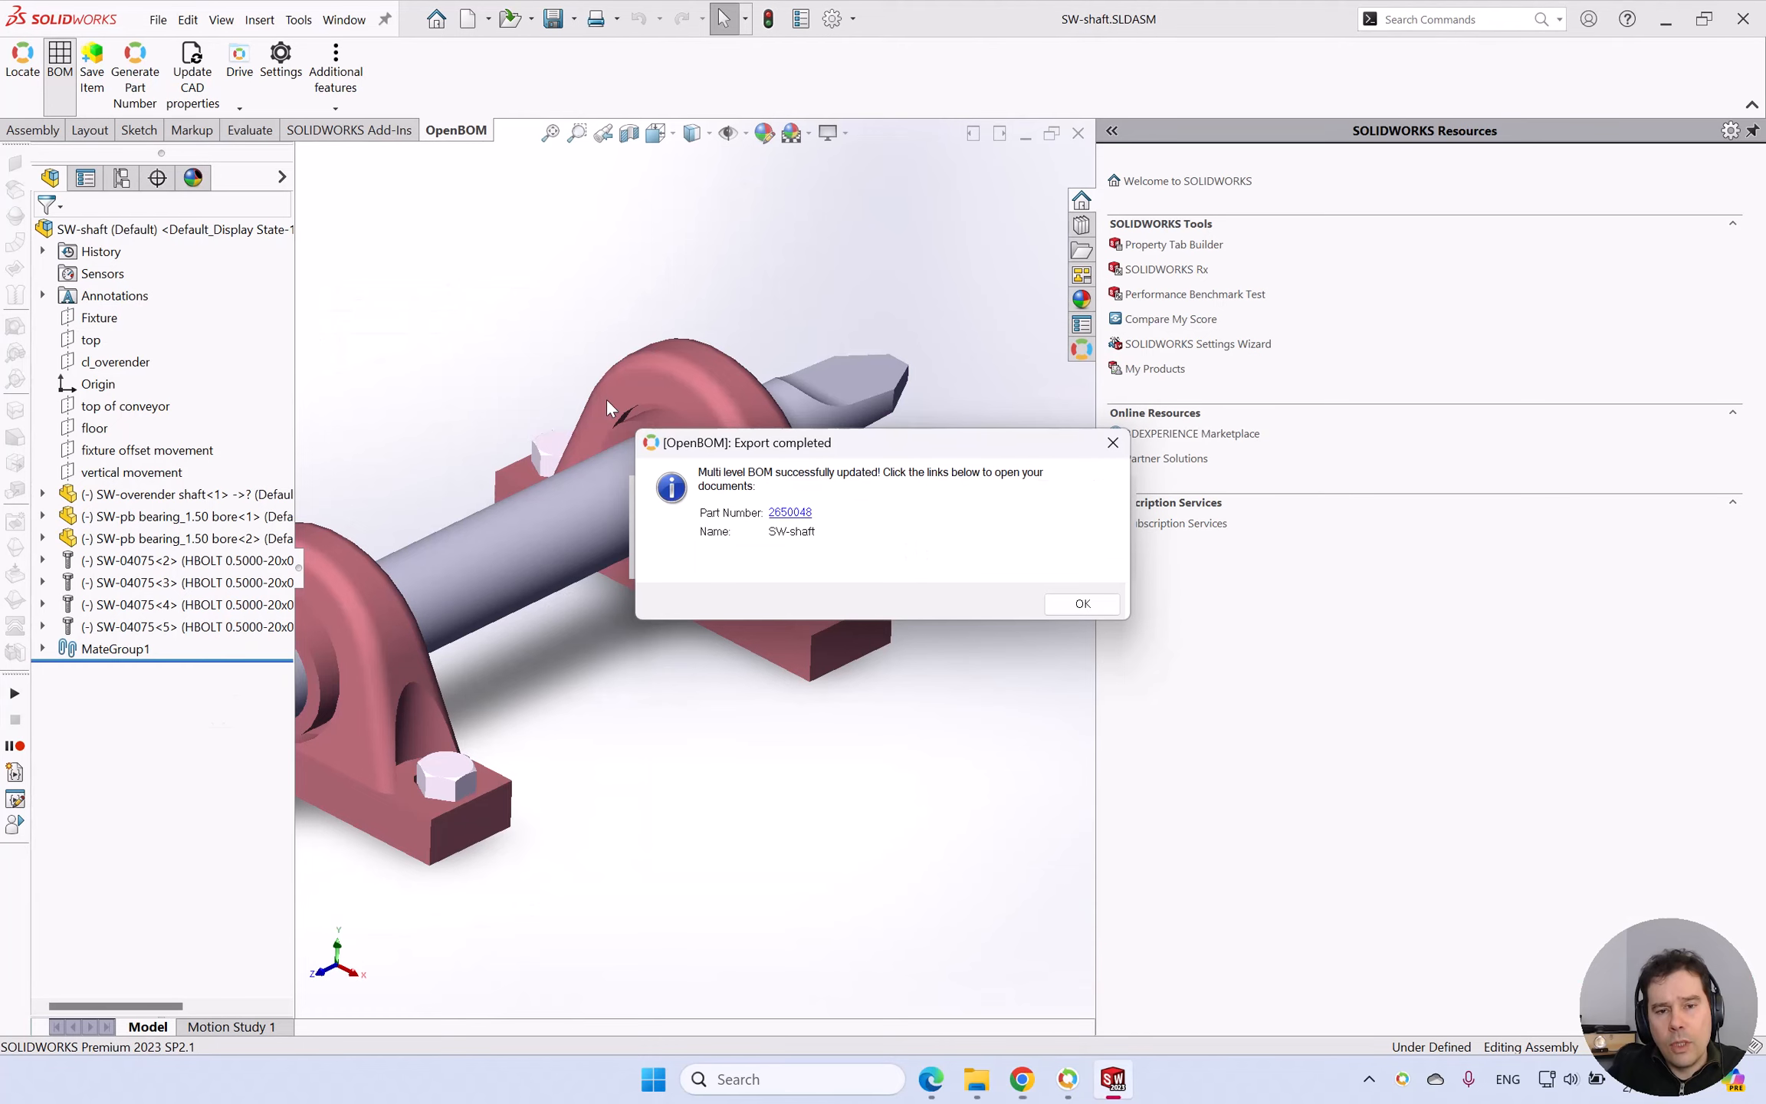
pyautogui.click(1083, 603)
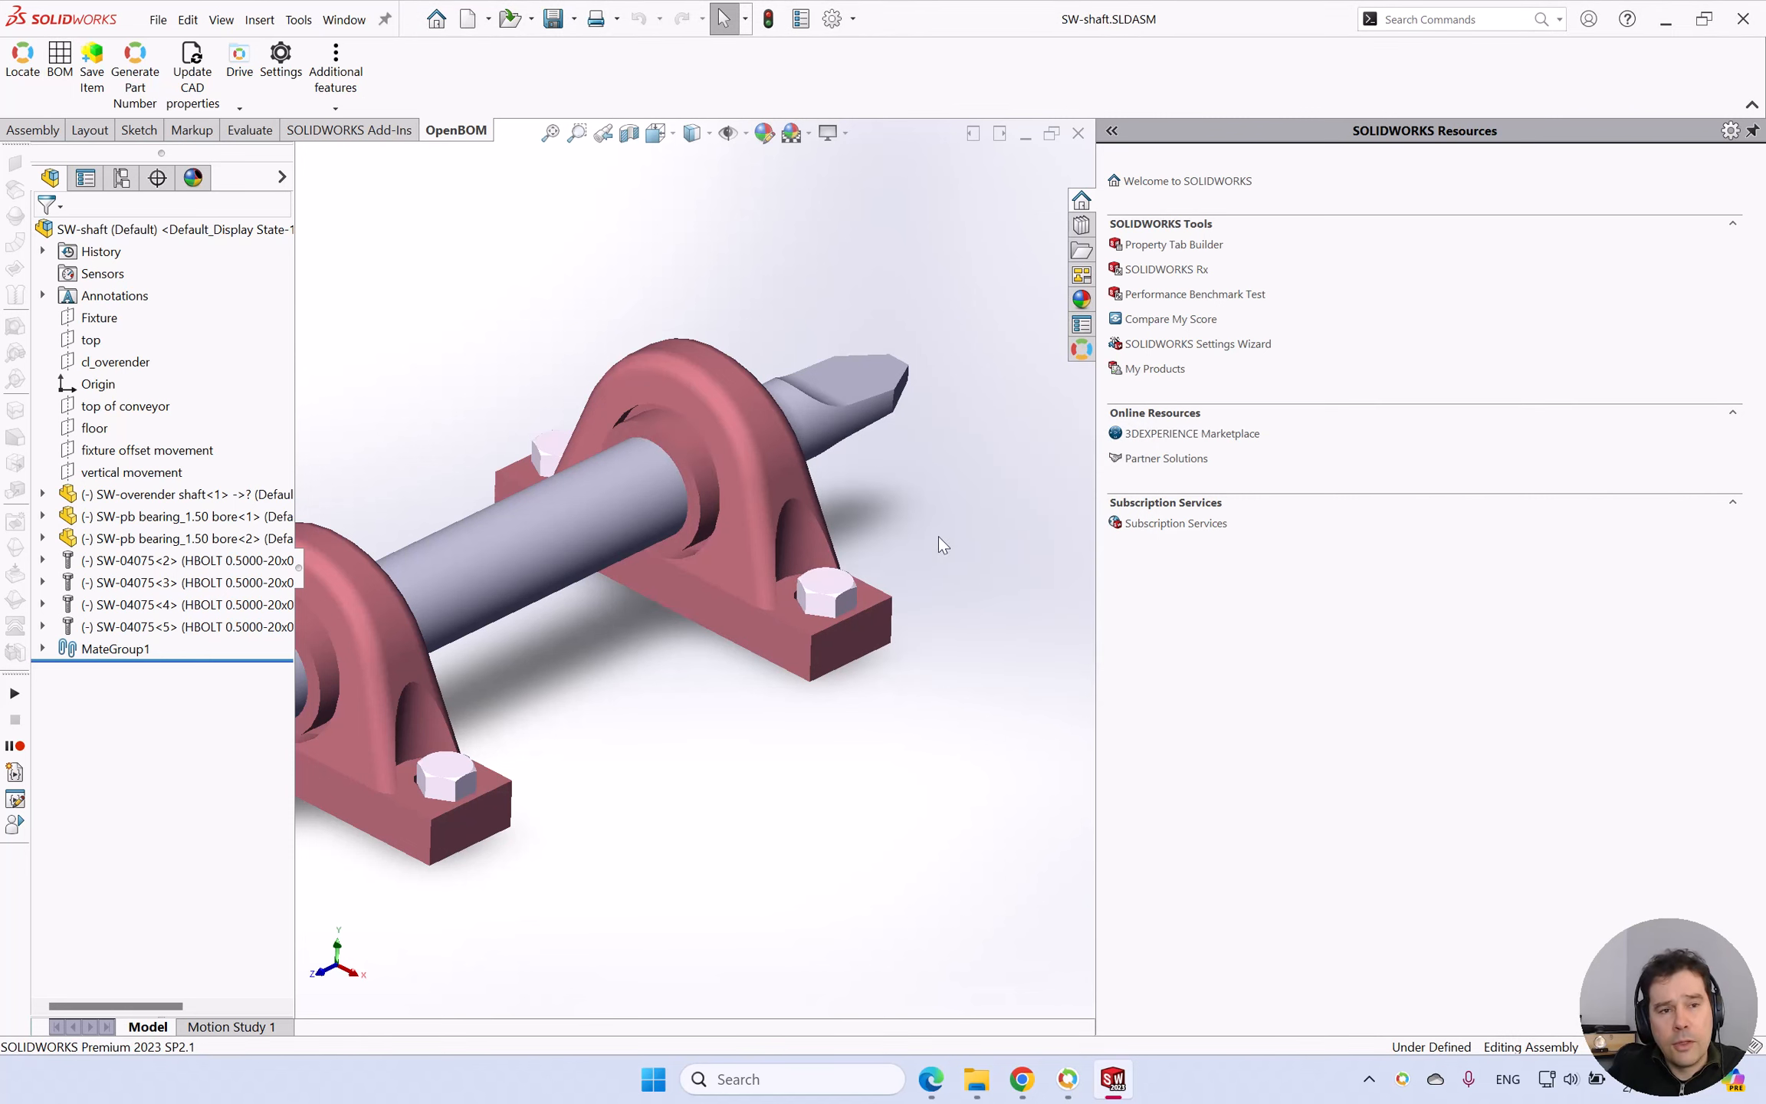
pyautogui.click(282, 61)
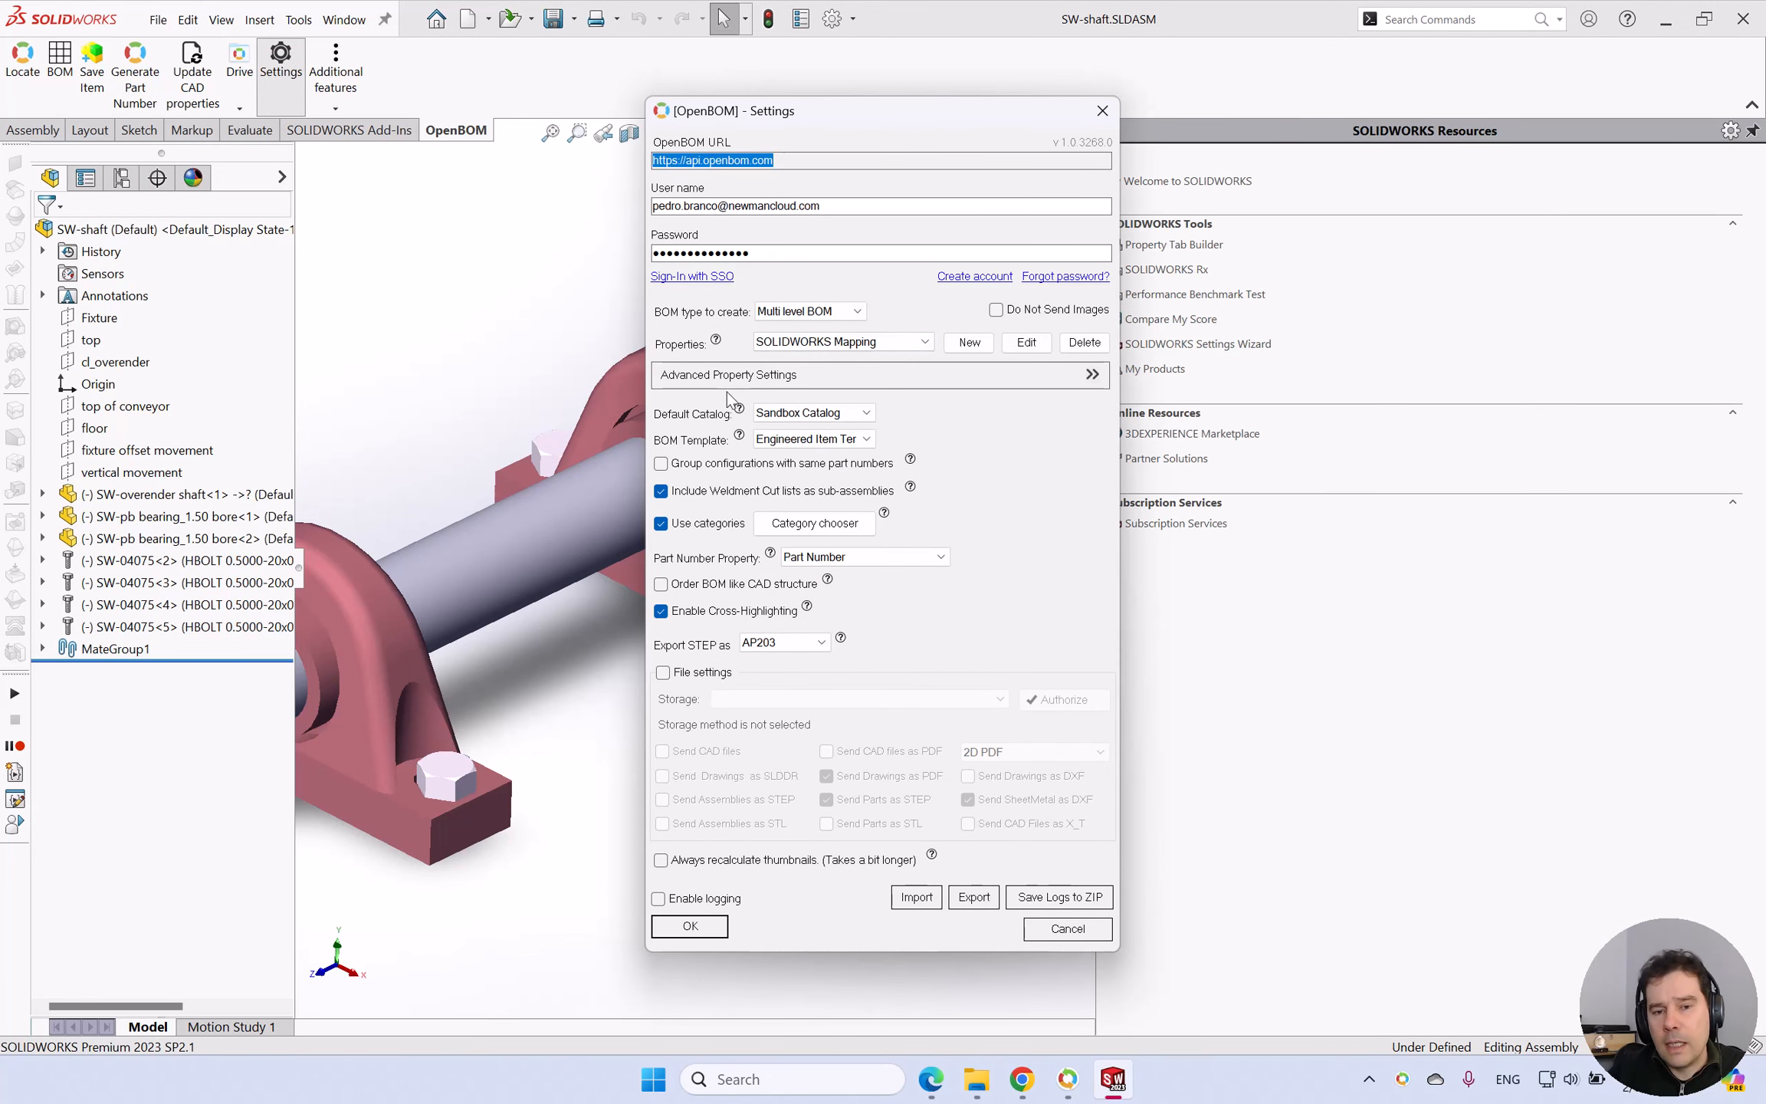
pyautogui.click(1055, 376)
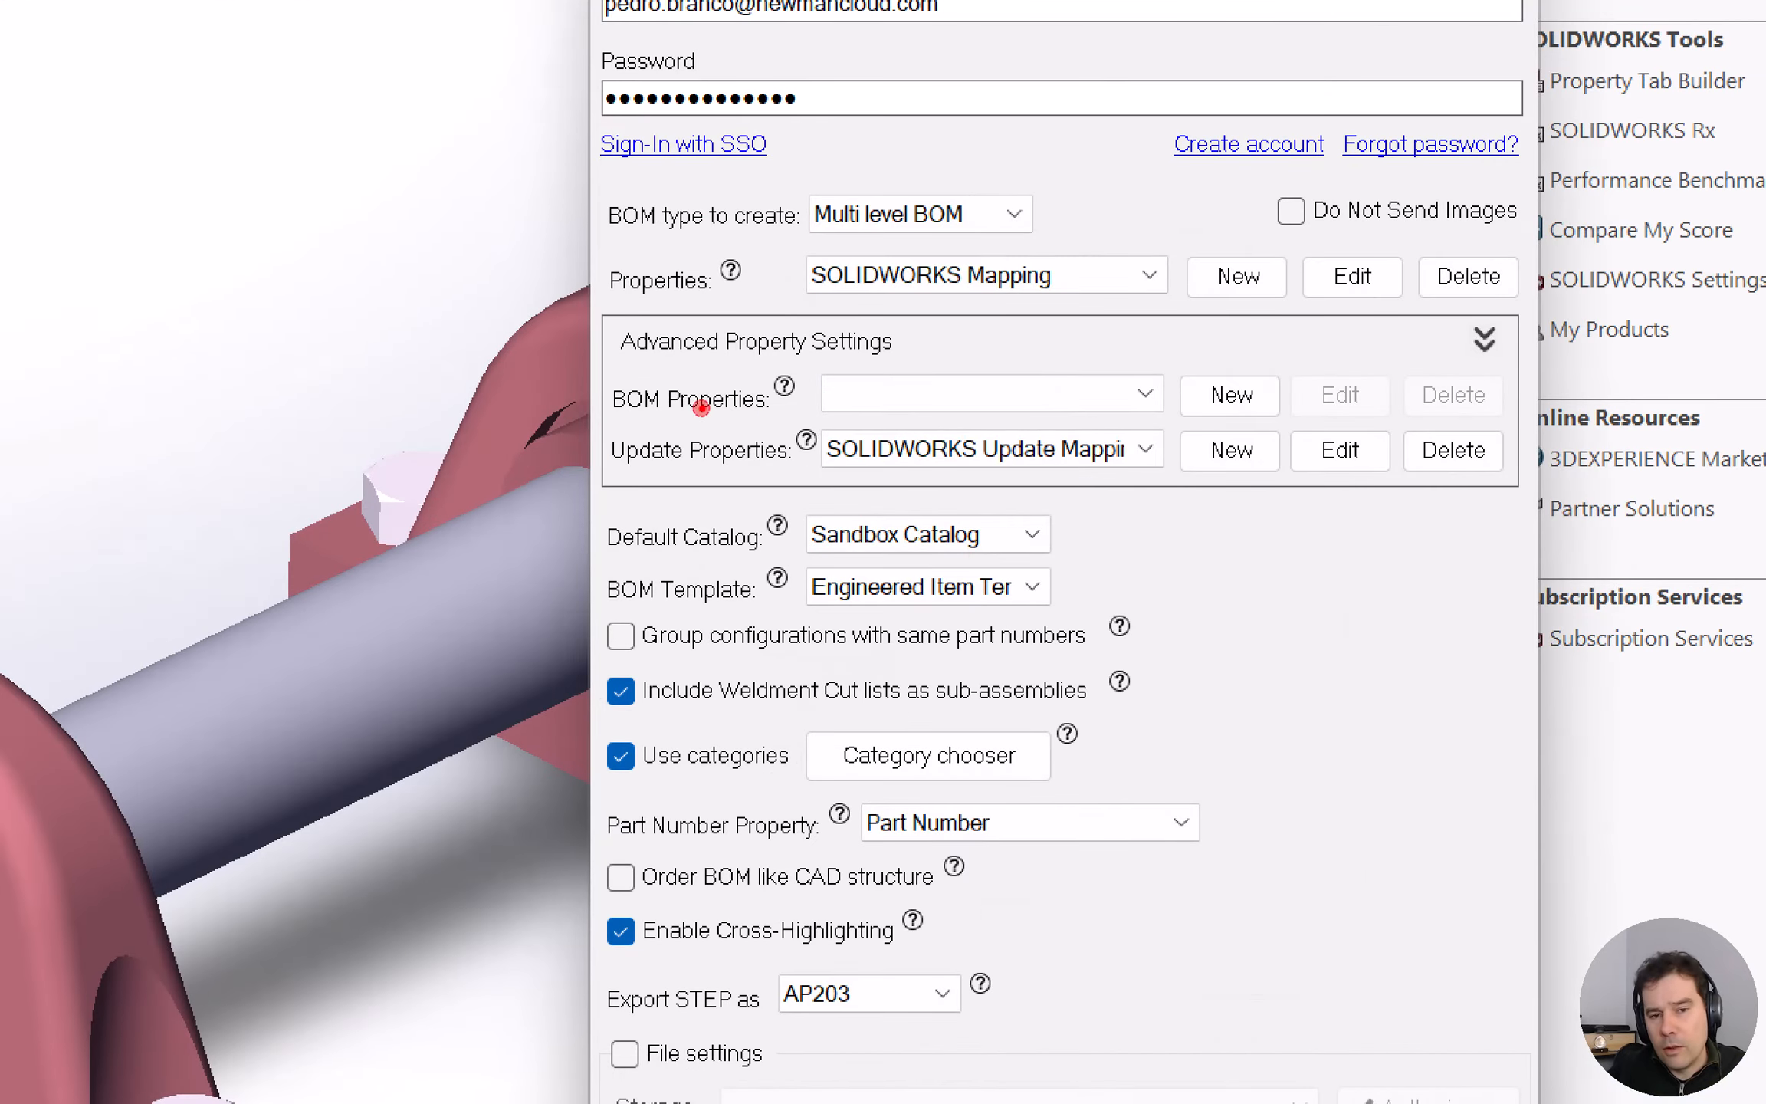
pyautogui.moveTo(653, 420); pyautogui.dragTo(1234, 427)
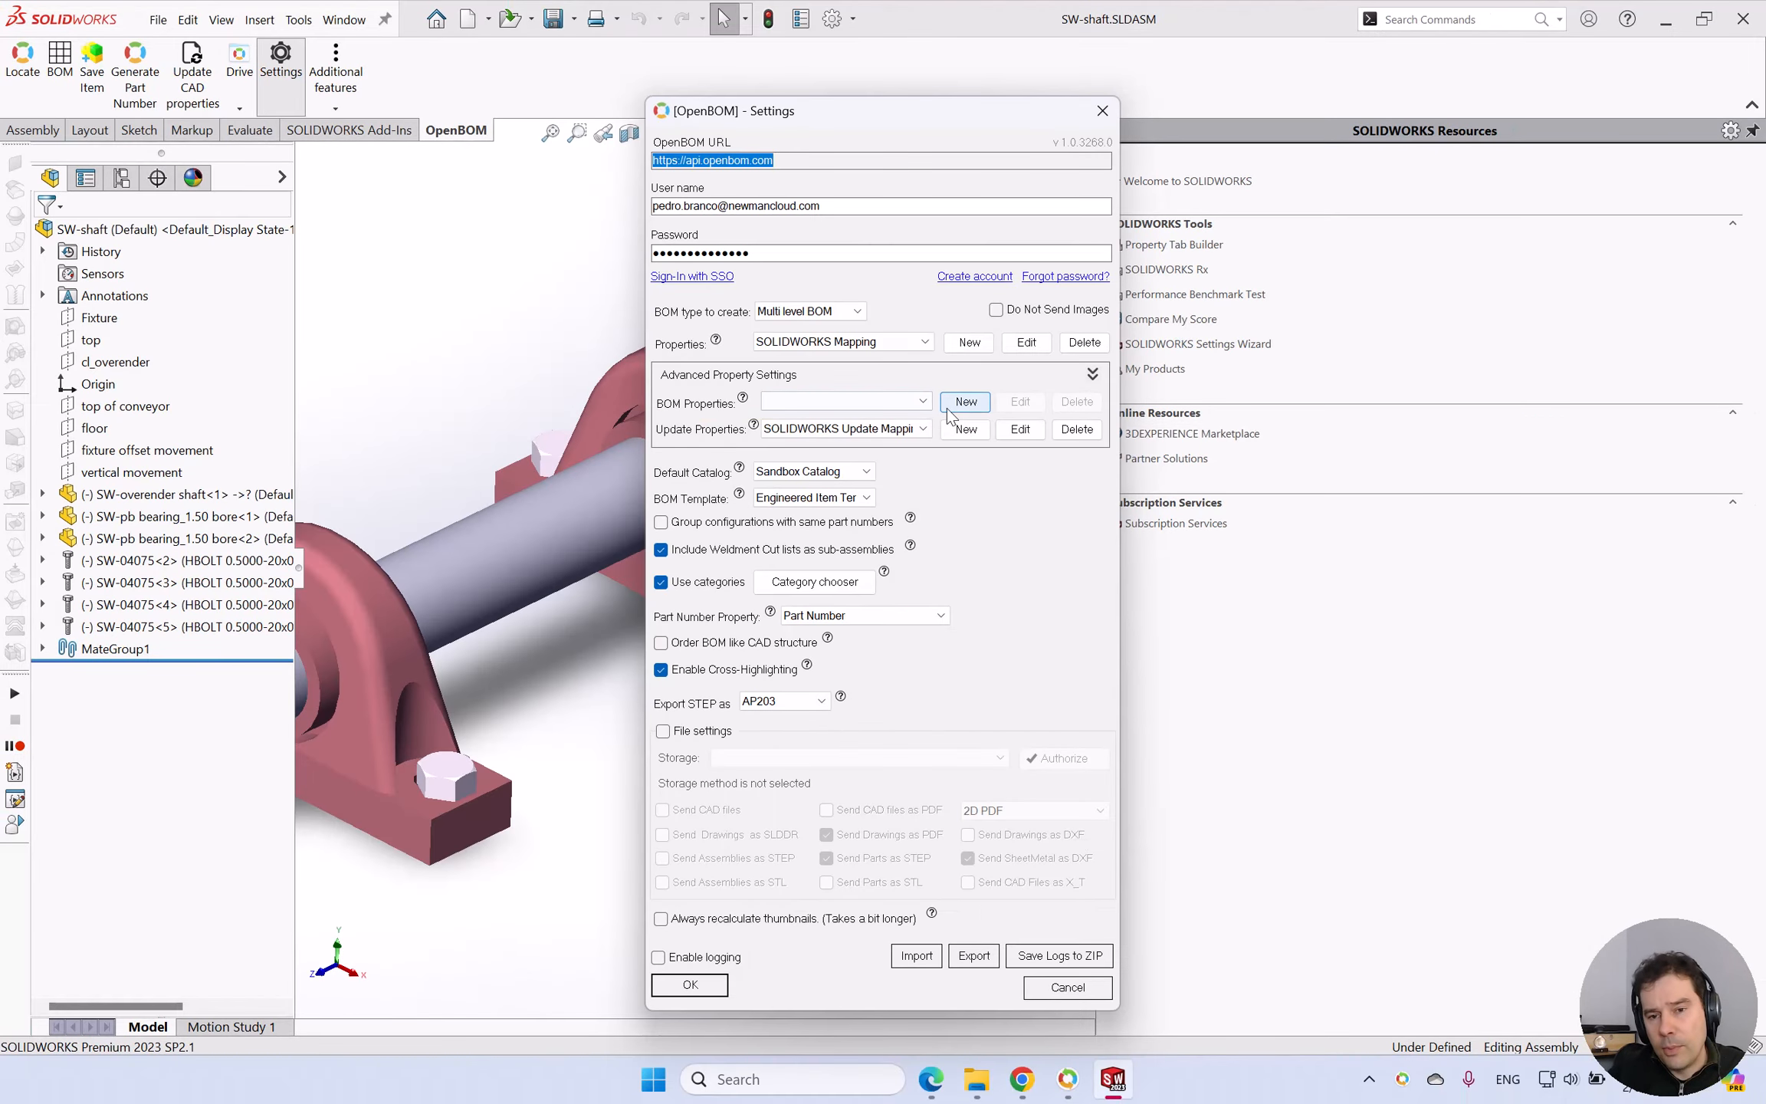
pyautogui.click(1144, 401)
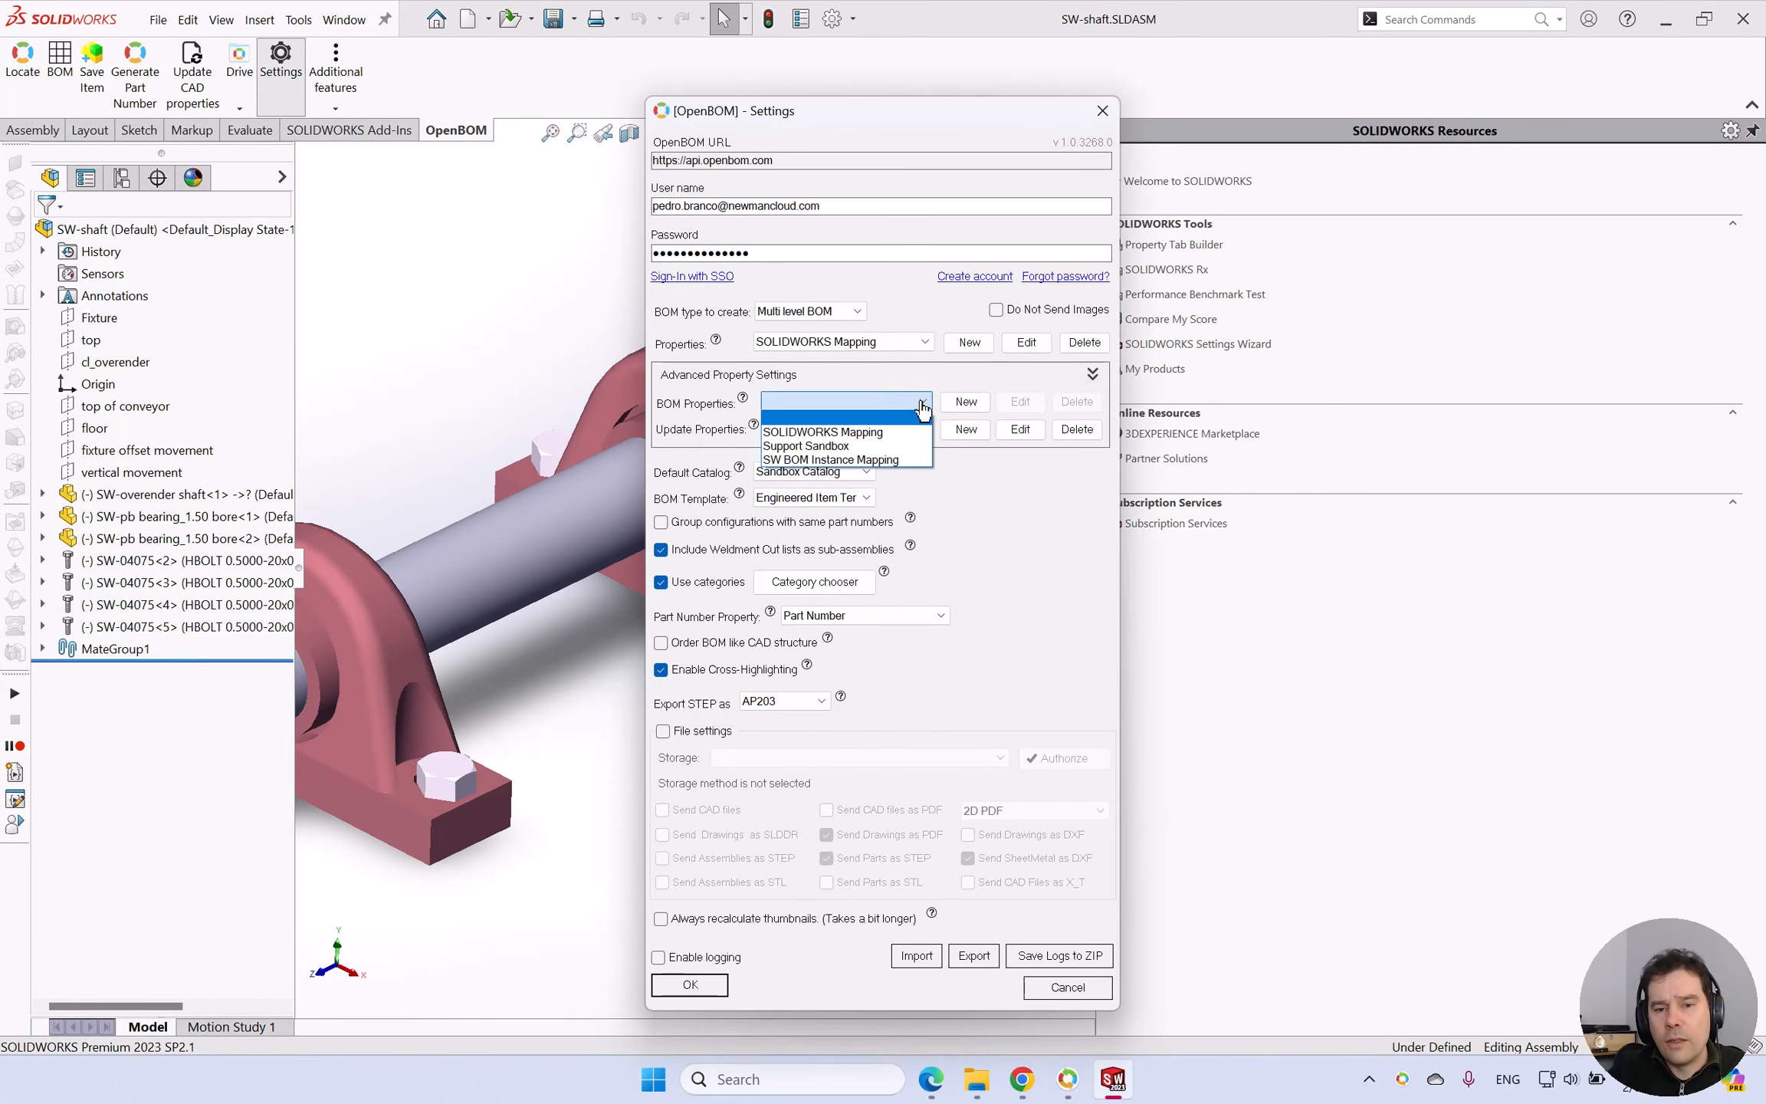
pyautogui.click(860, 460)
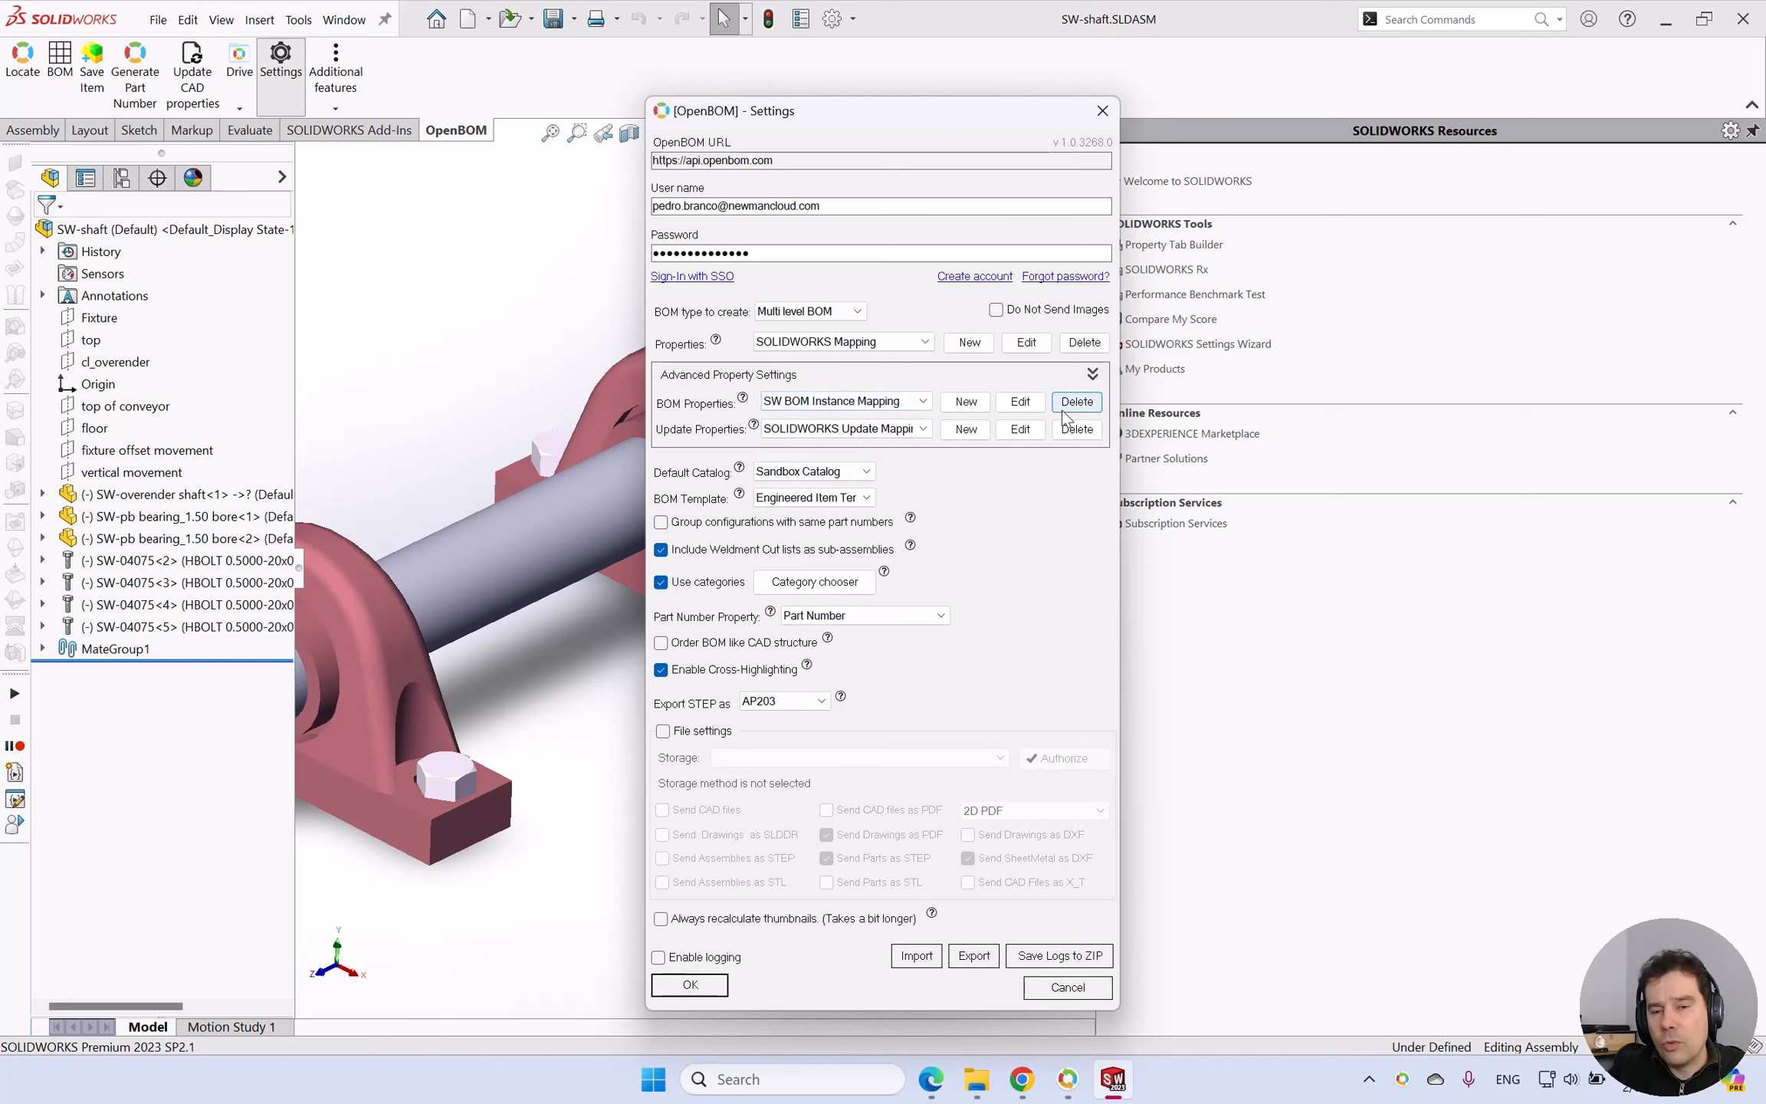
# Review the properties assigned in SW BOM Instance Mapping, save the mapping and accept the OpenBOM settings.
pyautogui.click(1020, 402)
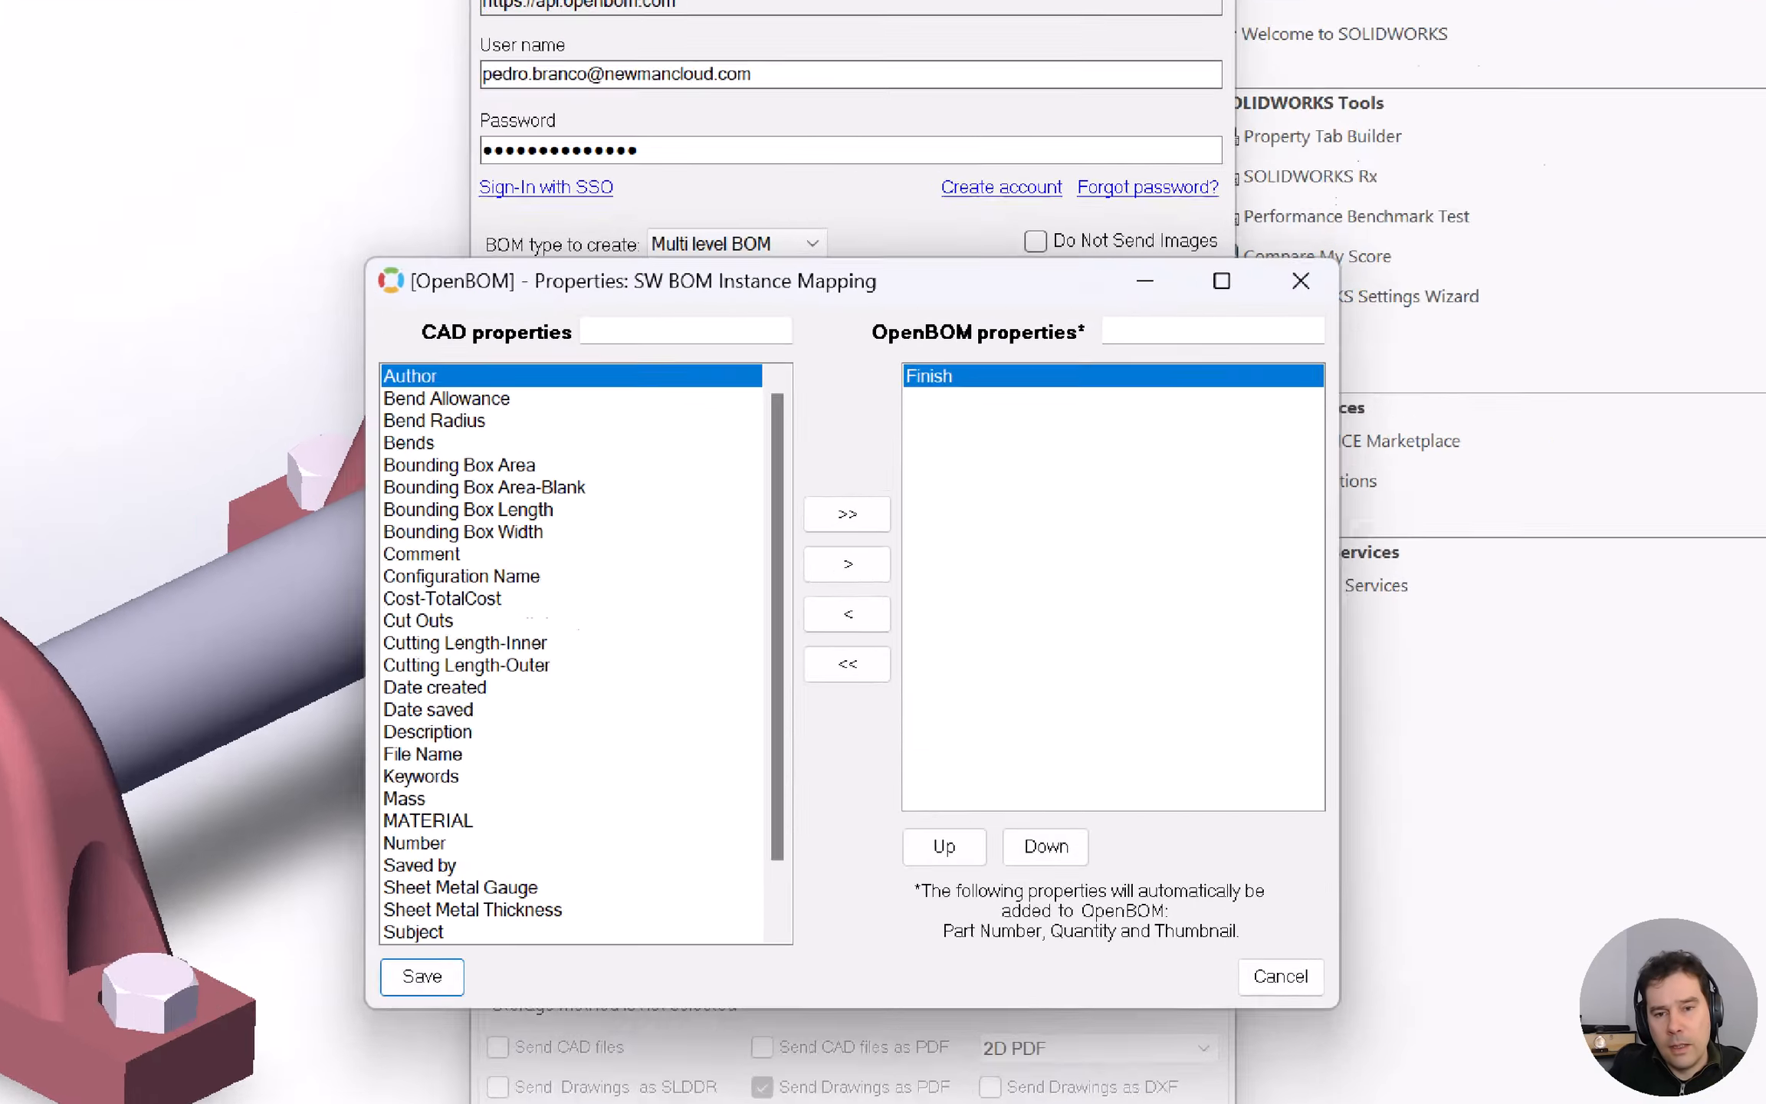
pyautogui.click(943, 407)
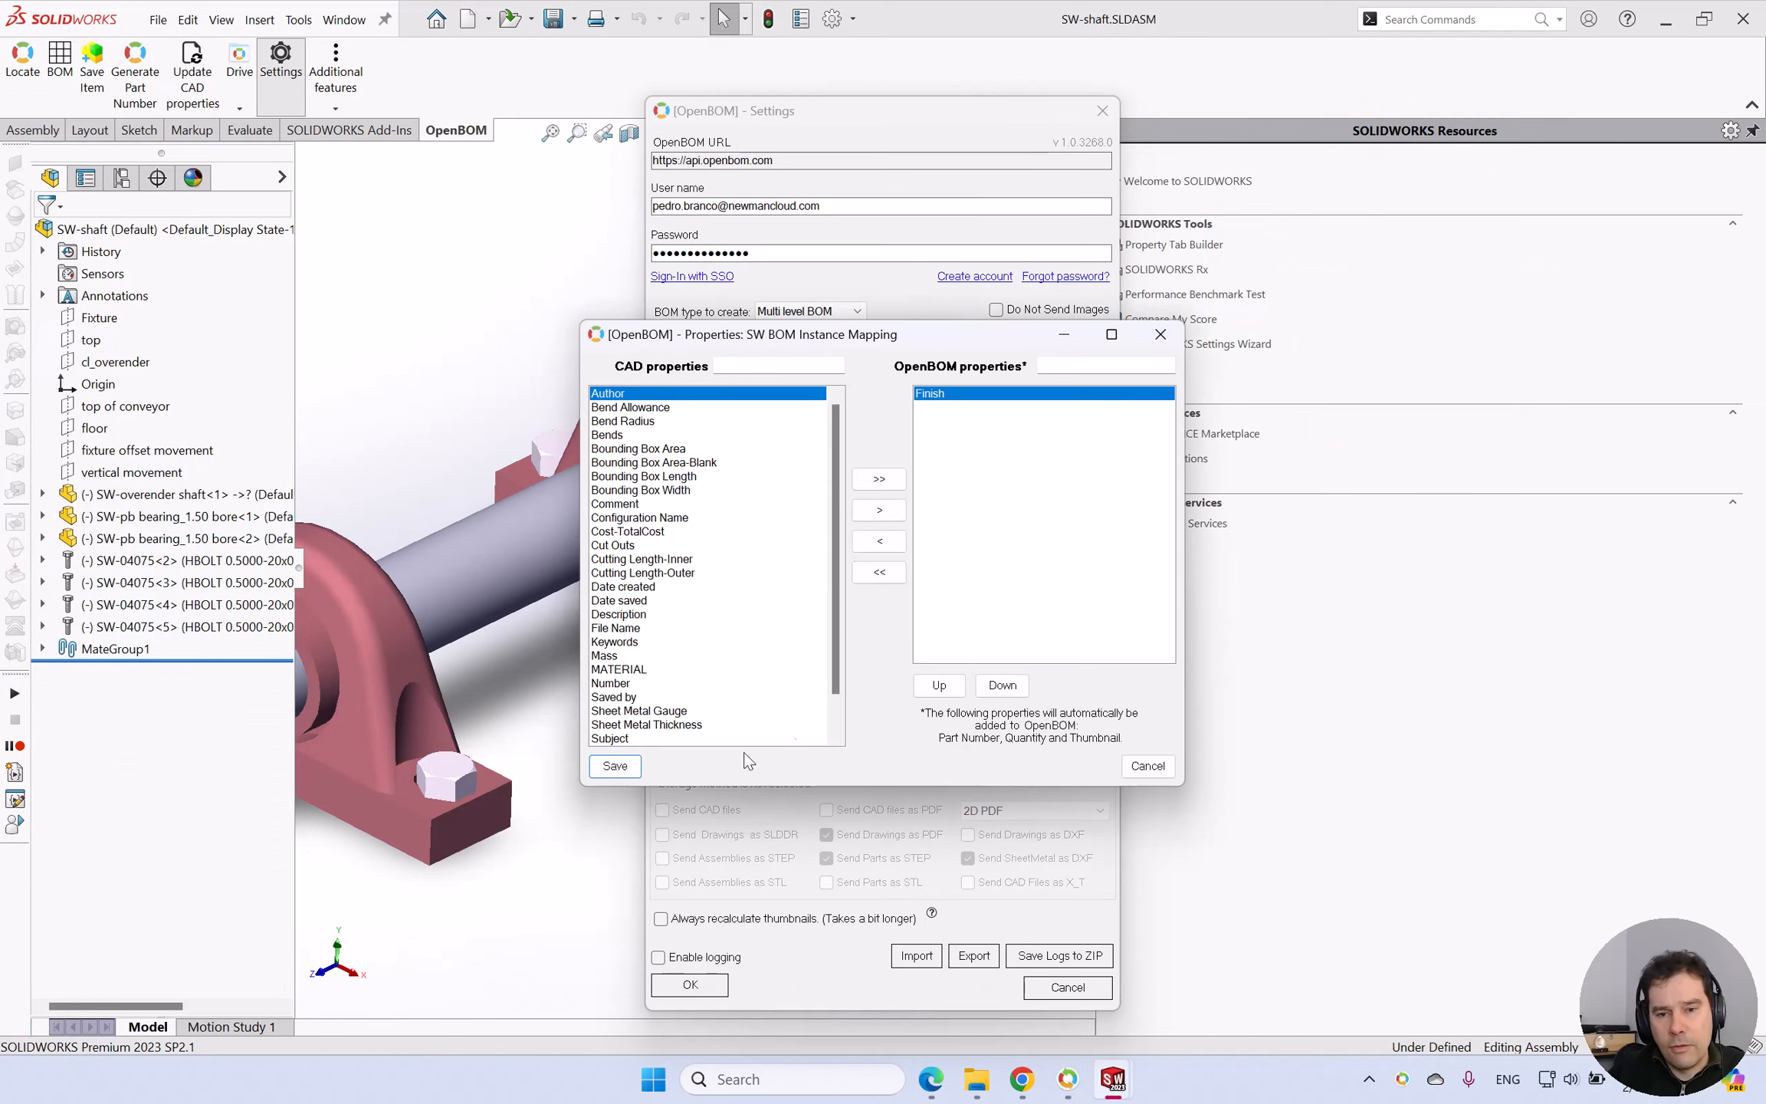
pyautogui.click(615, 766)
pyautogui.click(690, 986)
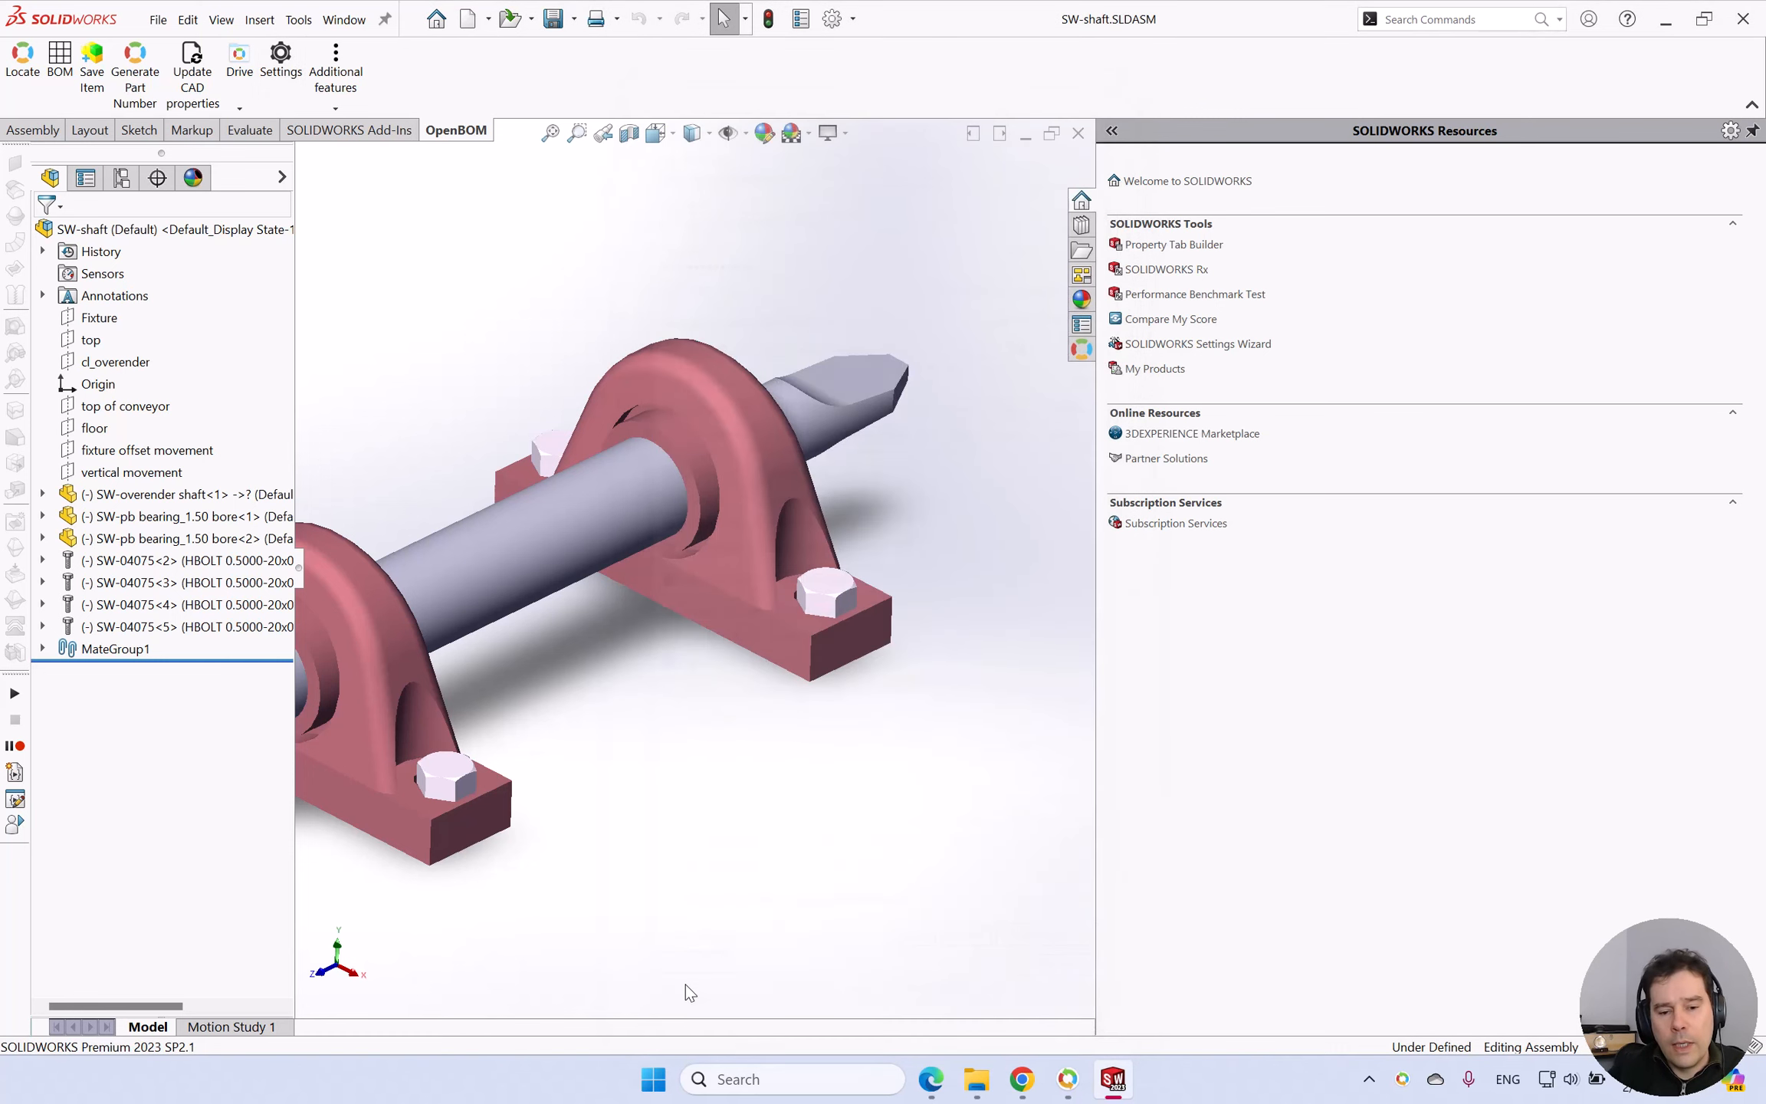
# Open the SW-pb bearing_1.50 bore part from the SW-shaft assembly and display its file properties.
pyautogui.click(757, 476)
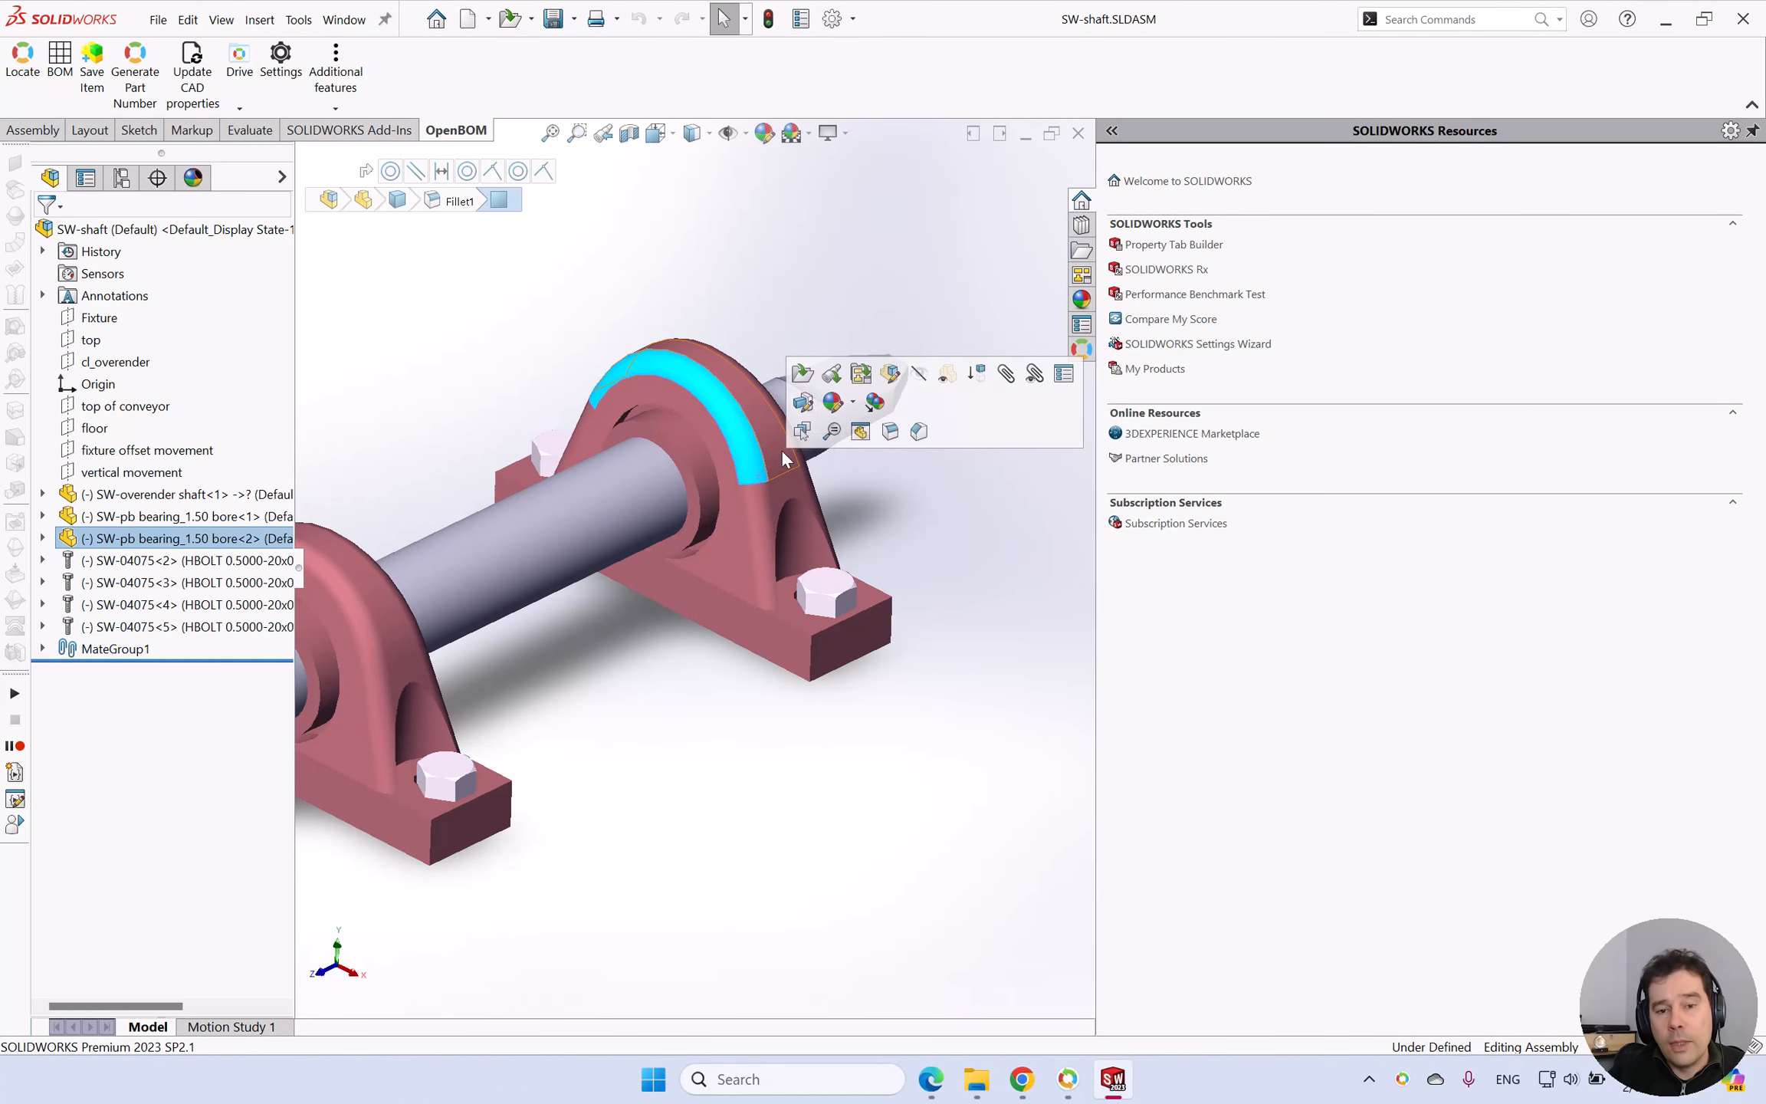
pyautogui.click(804, 375)
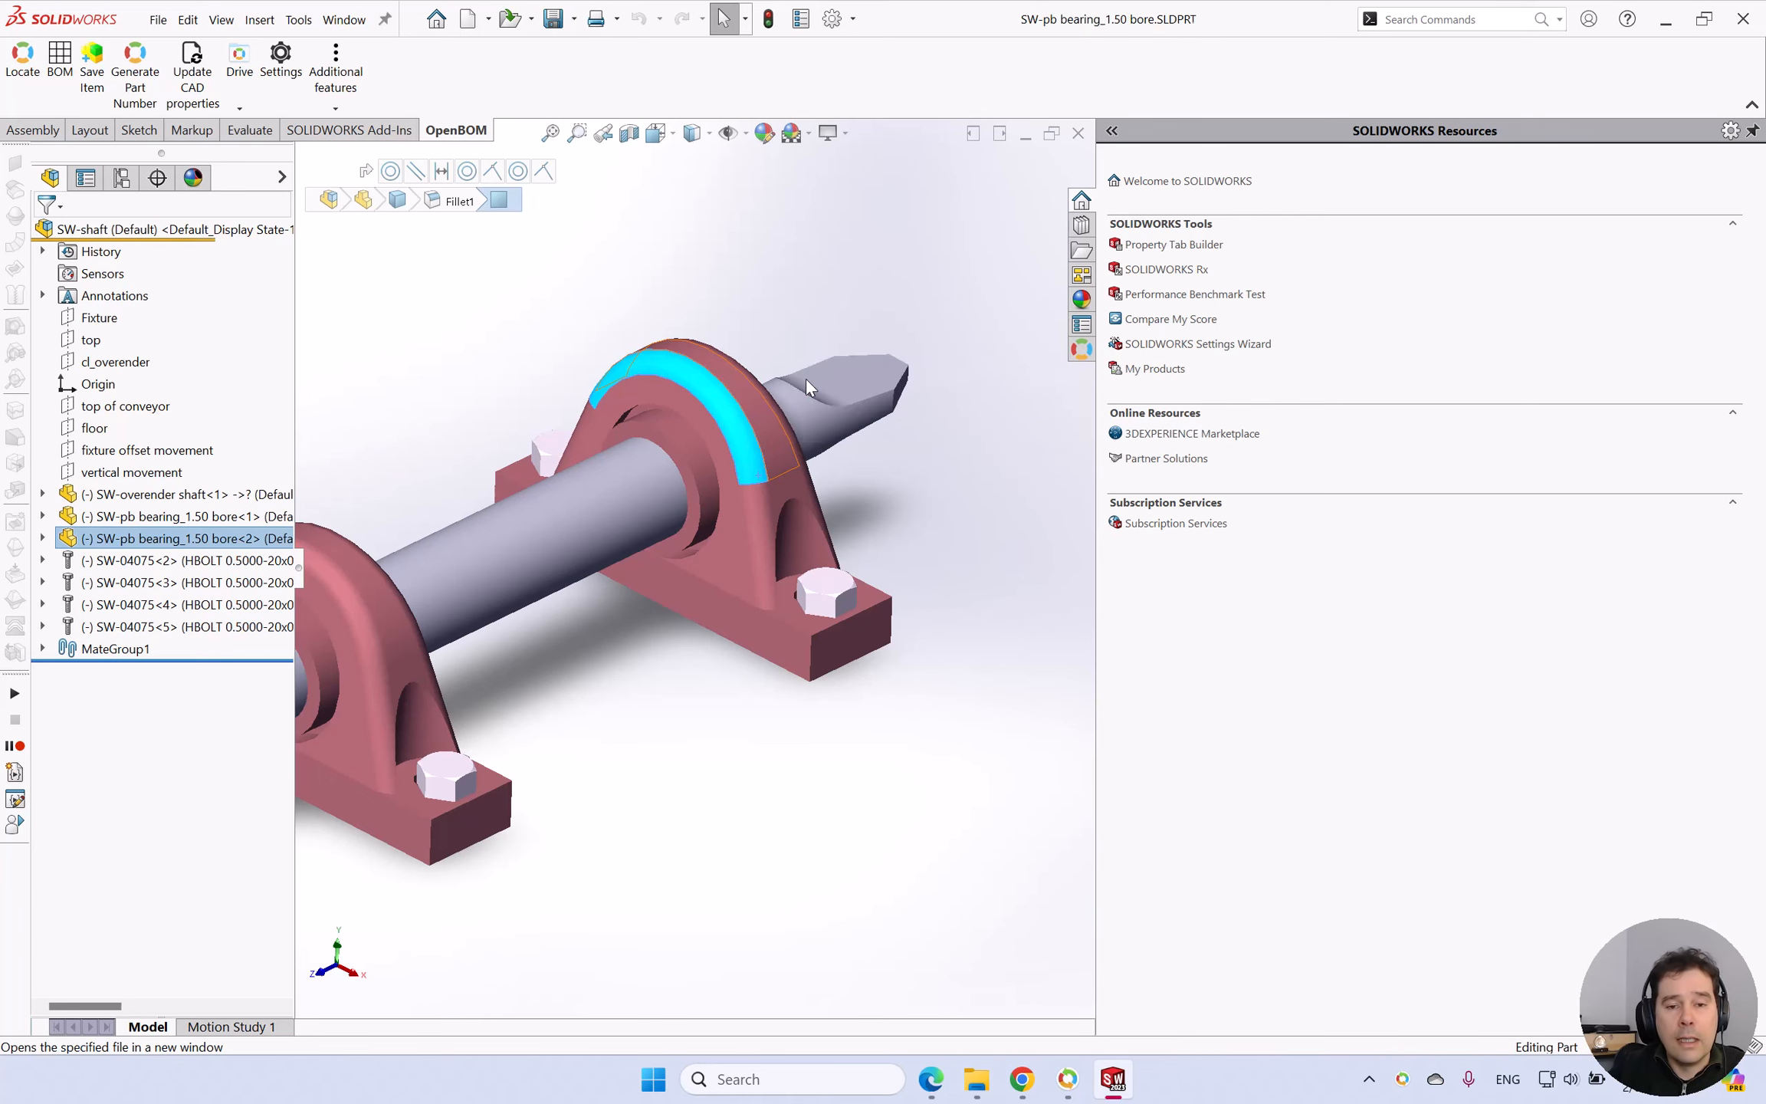
pyautogui.click(158, 19)
pyautogui.click(211, 612)
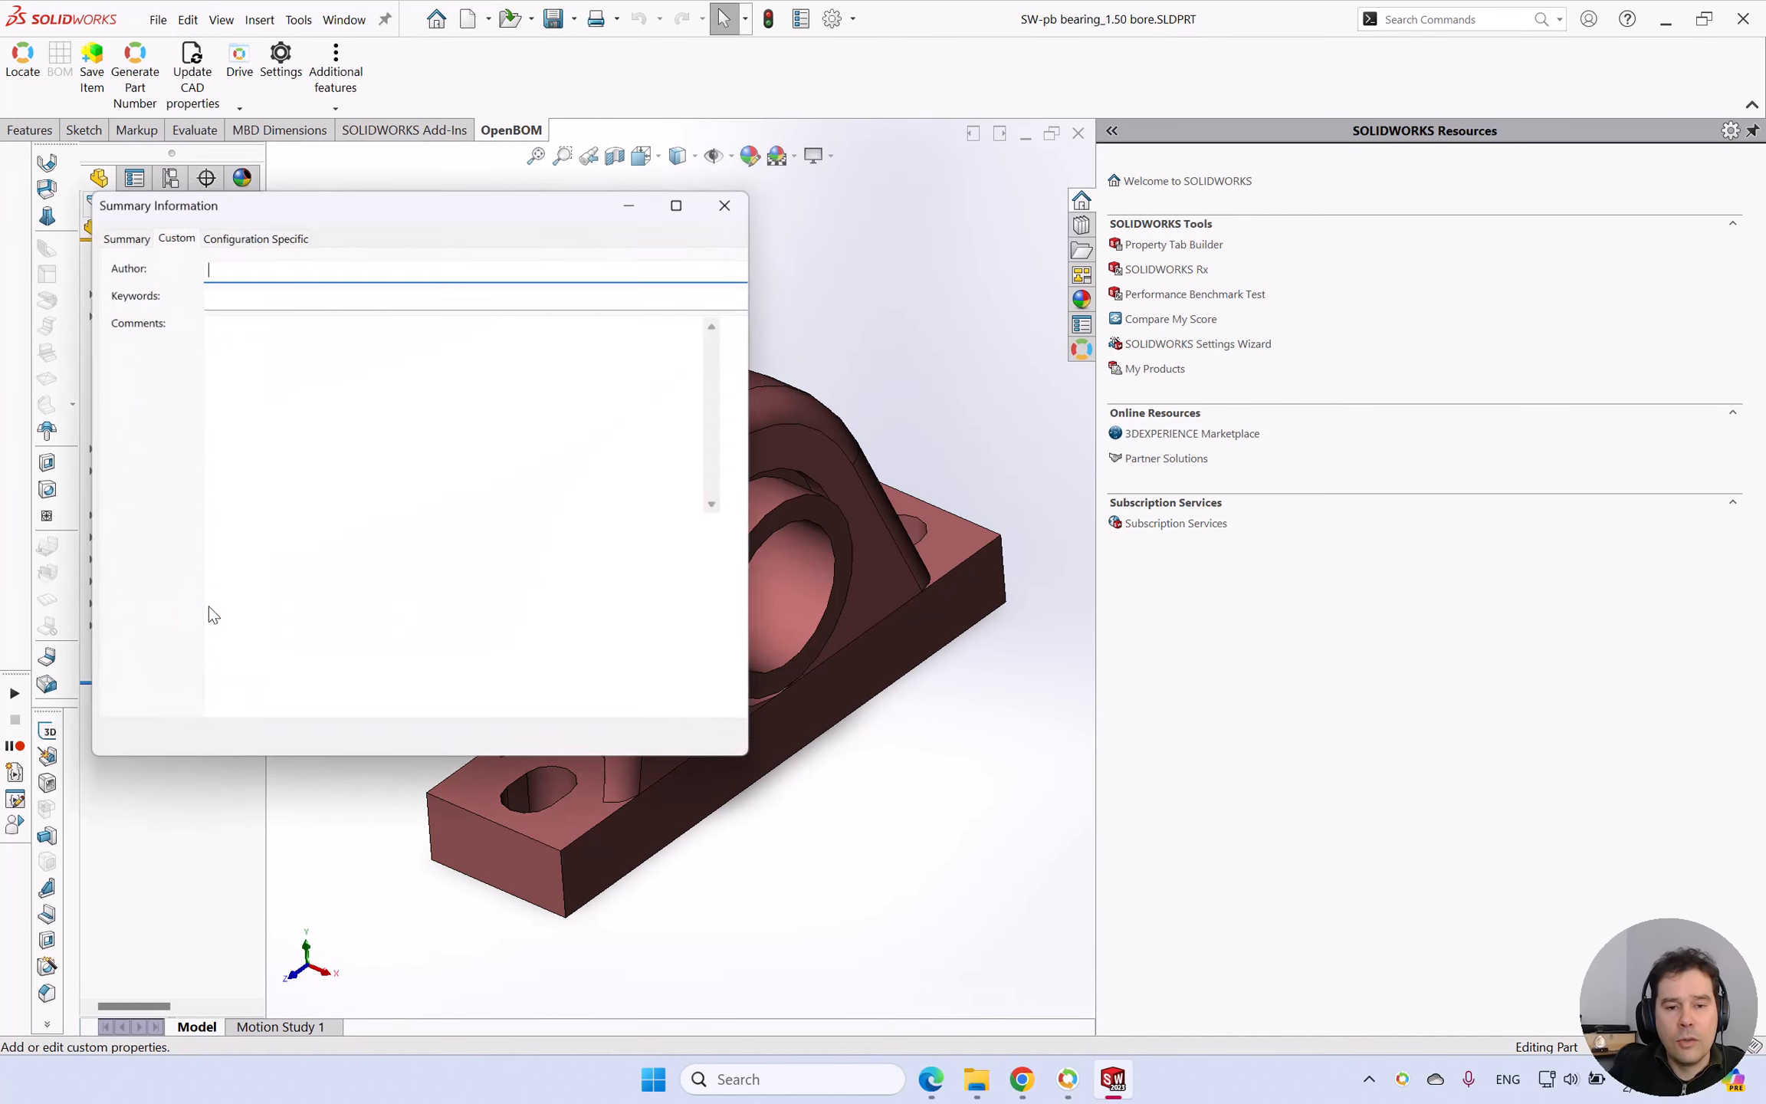
# Examine the bearing part's custom Finish property and its value, and close the file properties with OK.
pyautogui.click(117, 357)
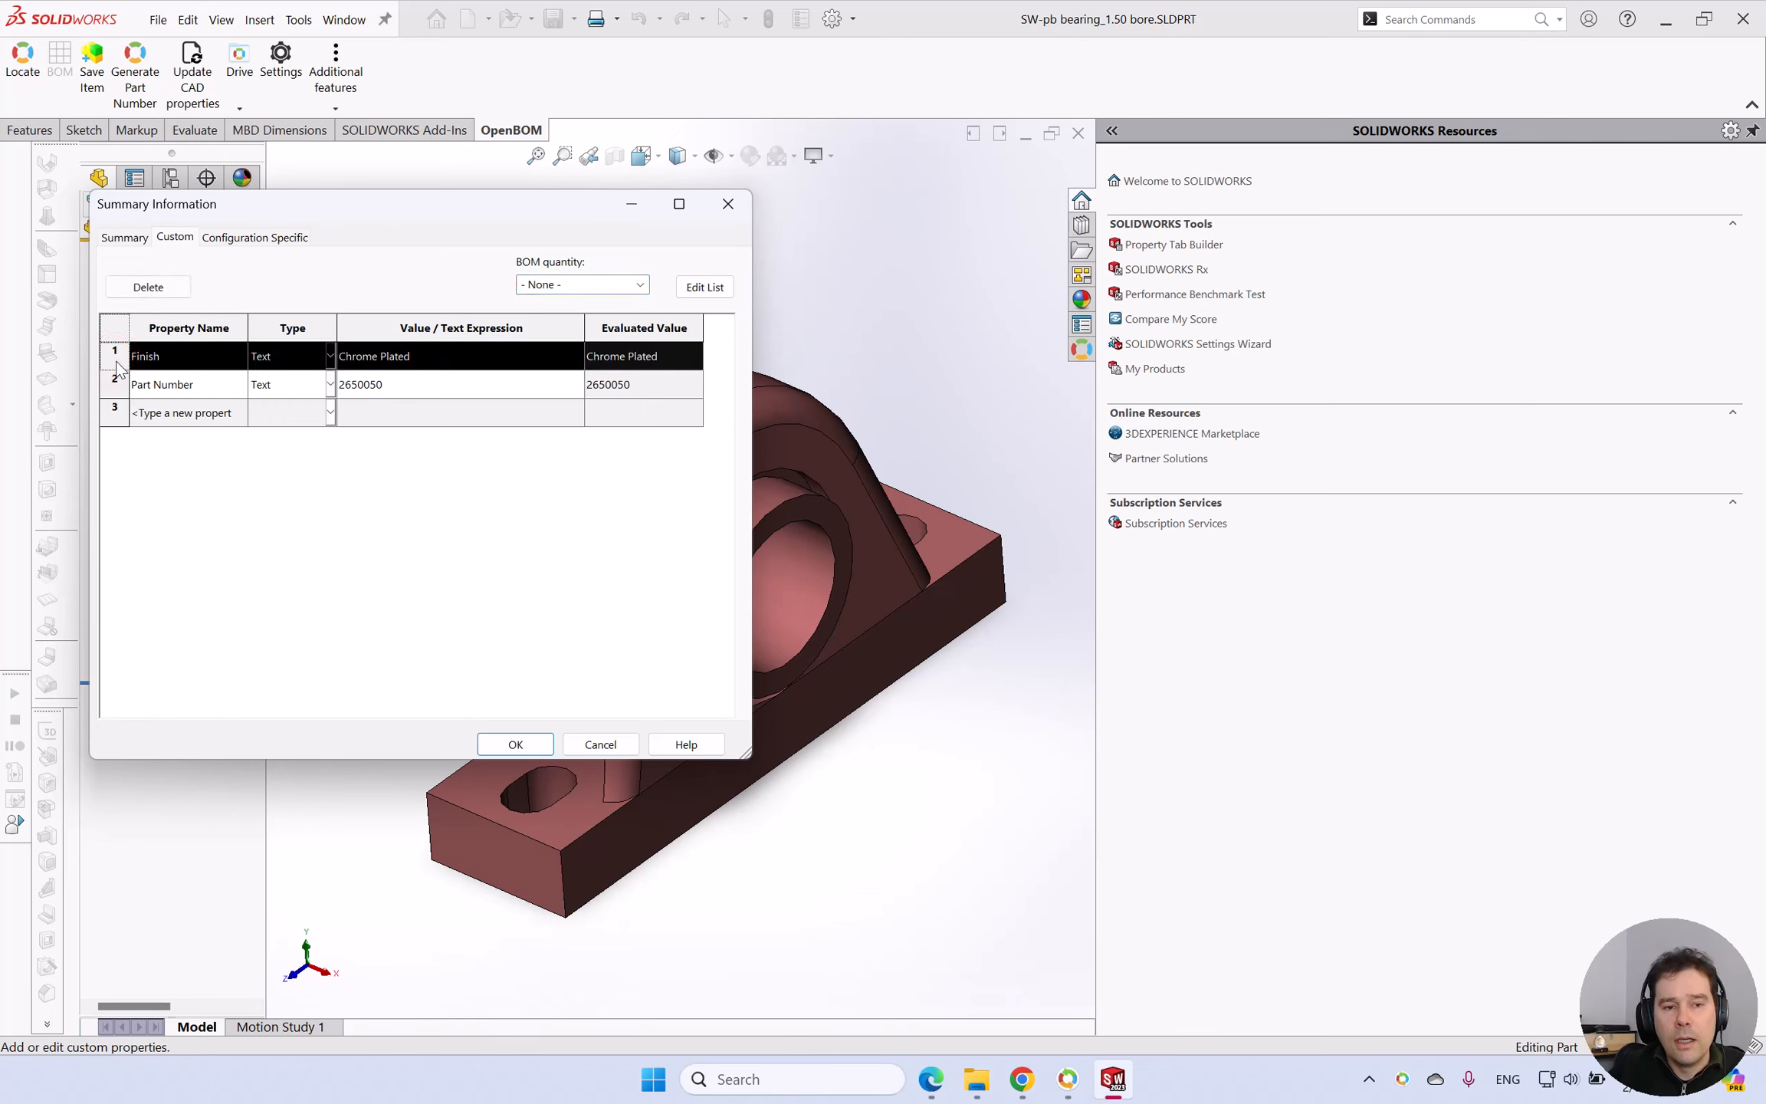
pyautogui.click(381, 370)
pyautogui.click(394, 368)
pyautogui.doubleClick(424, 360)
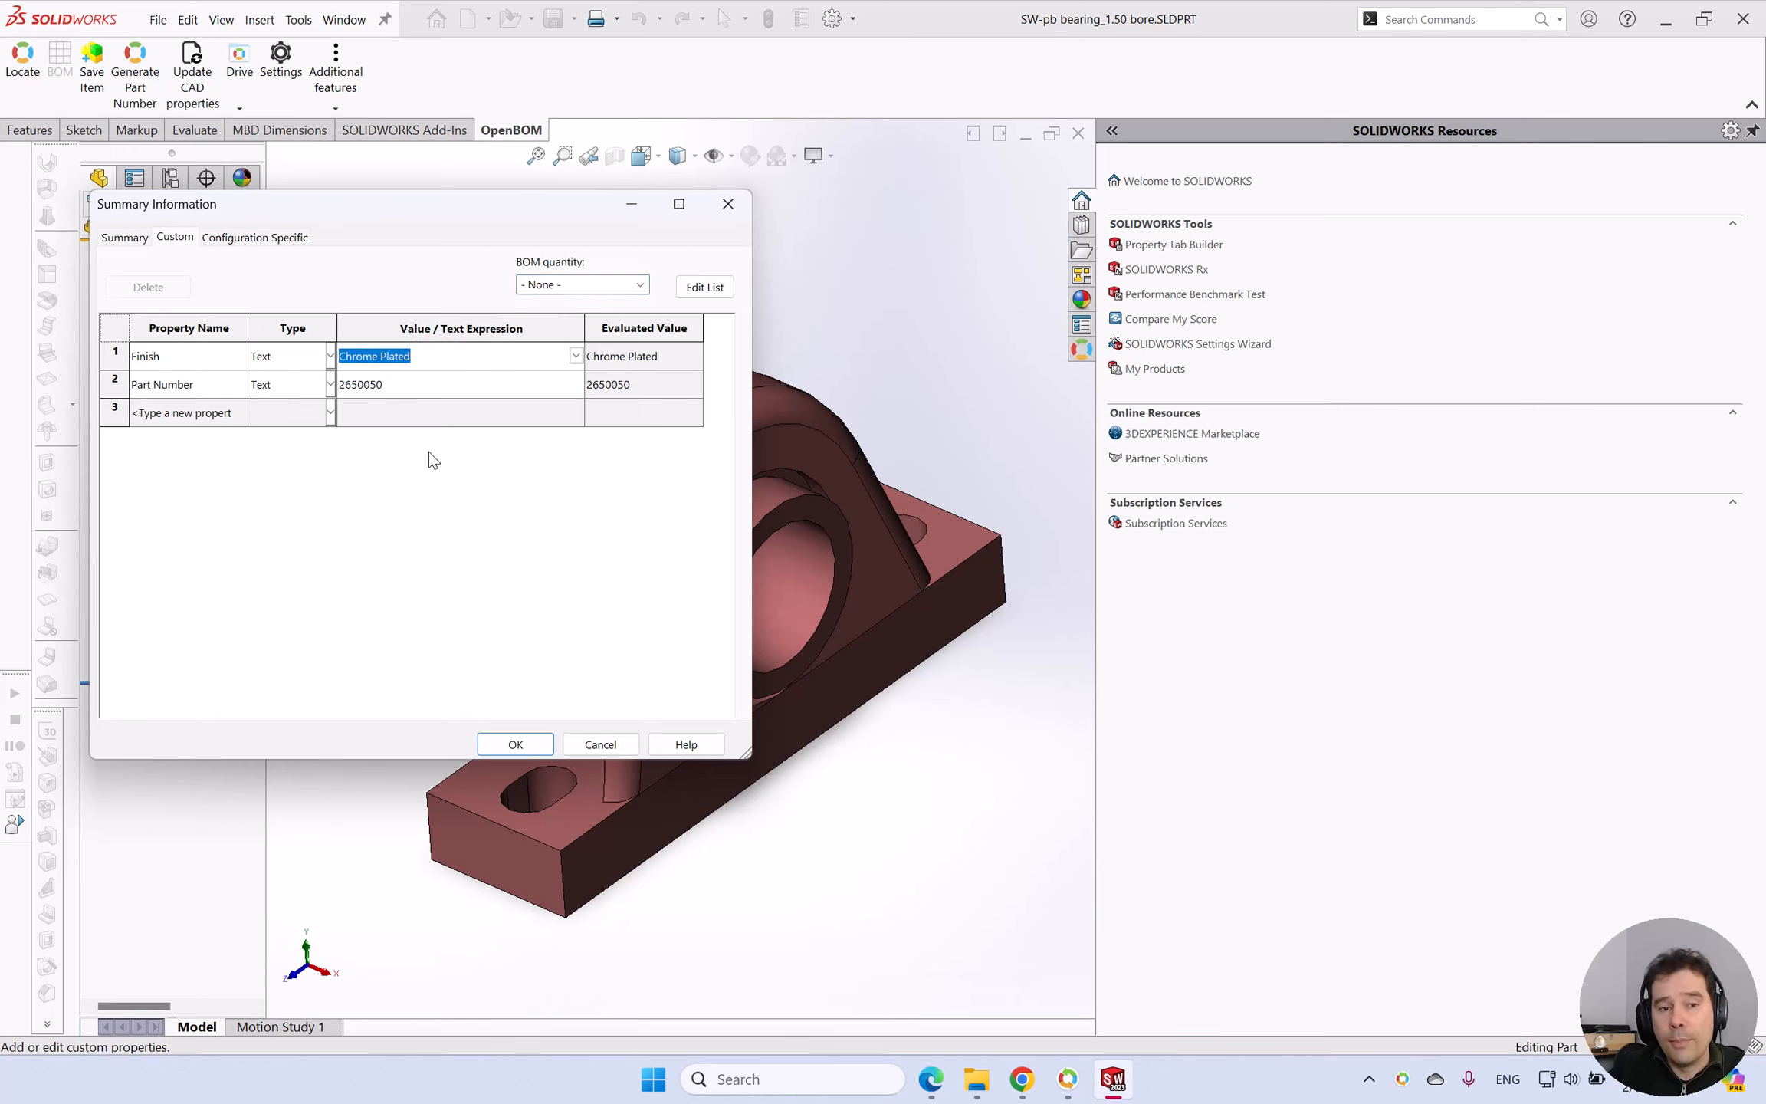
pyautogui.click(434, 361)
pyautogui.doubleClick(456, 358)
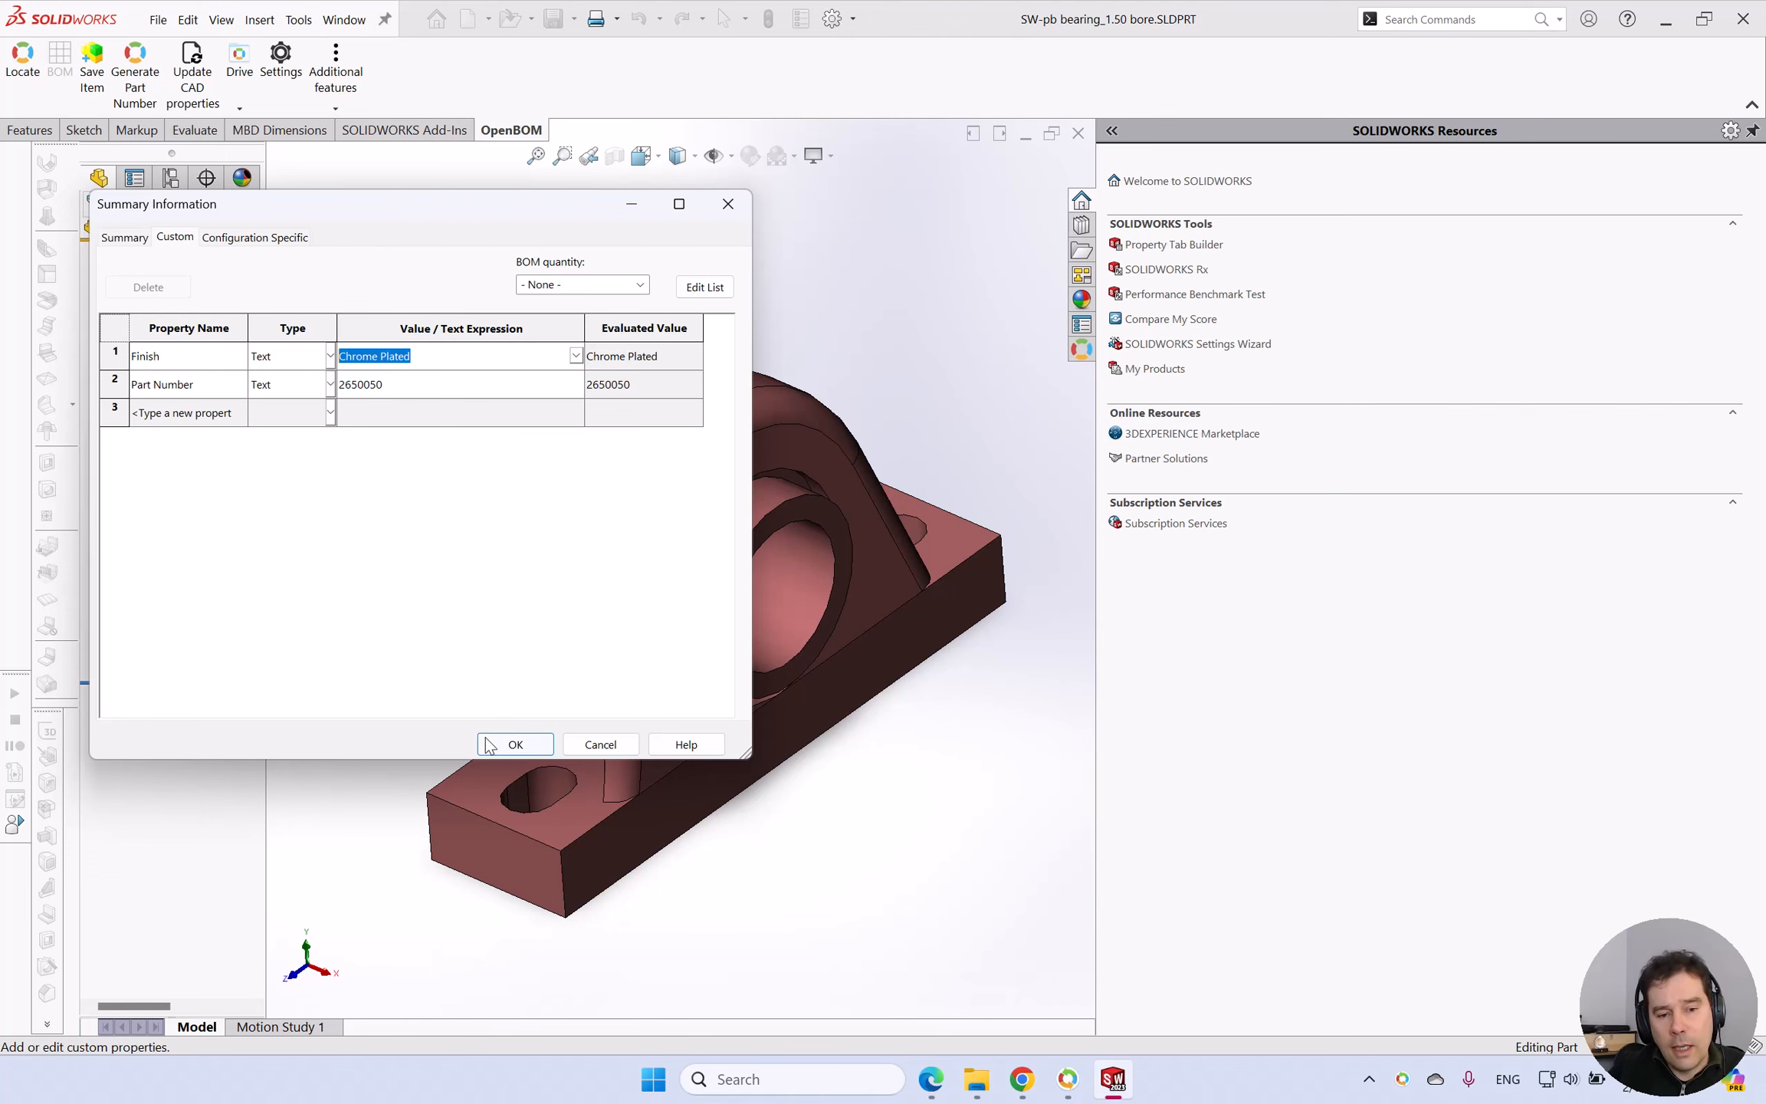
pyautogui.click(519, 745)
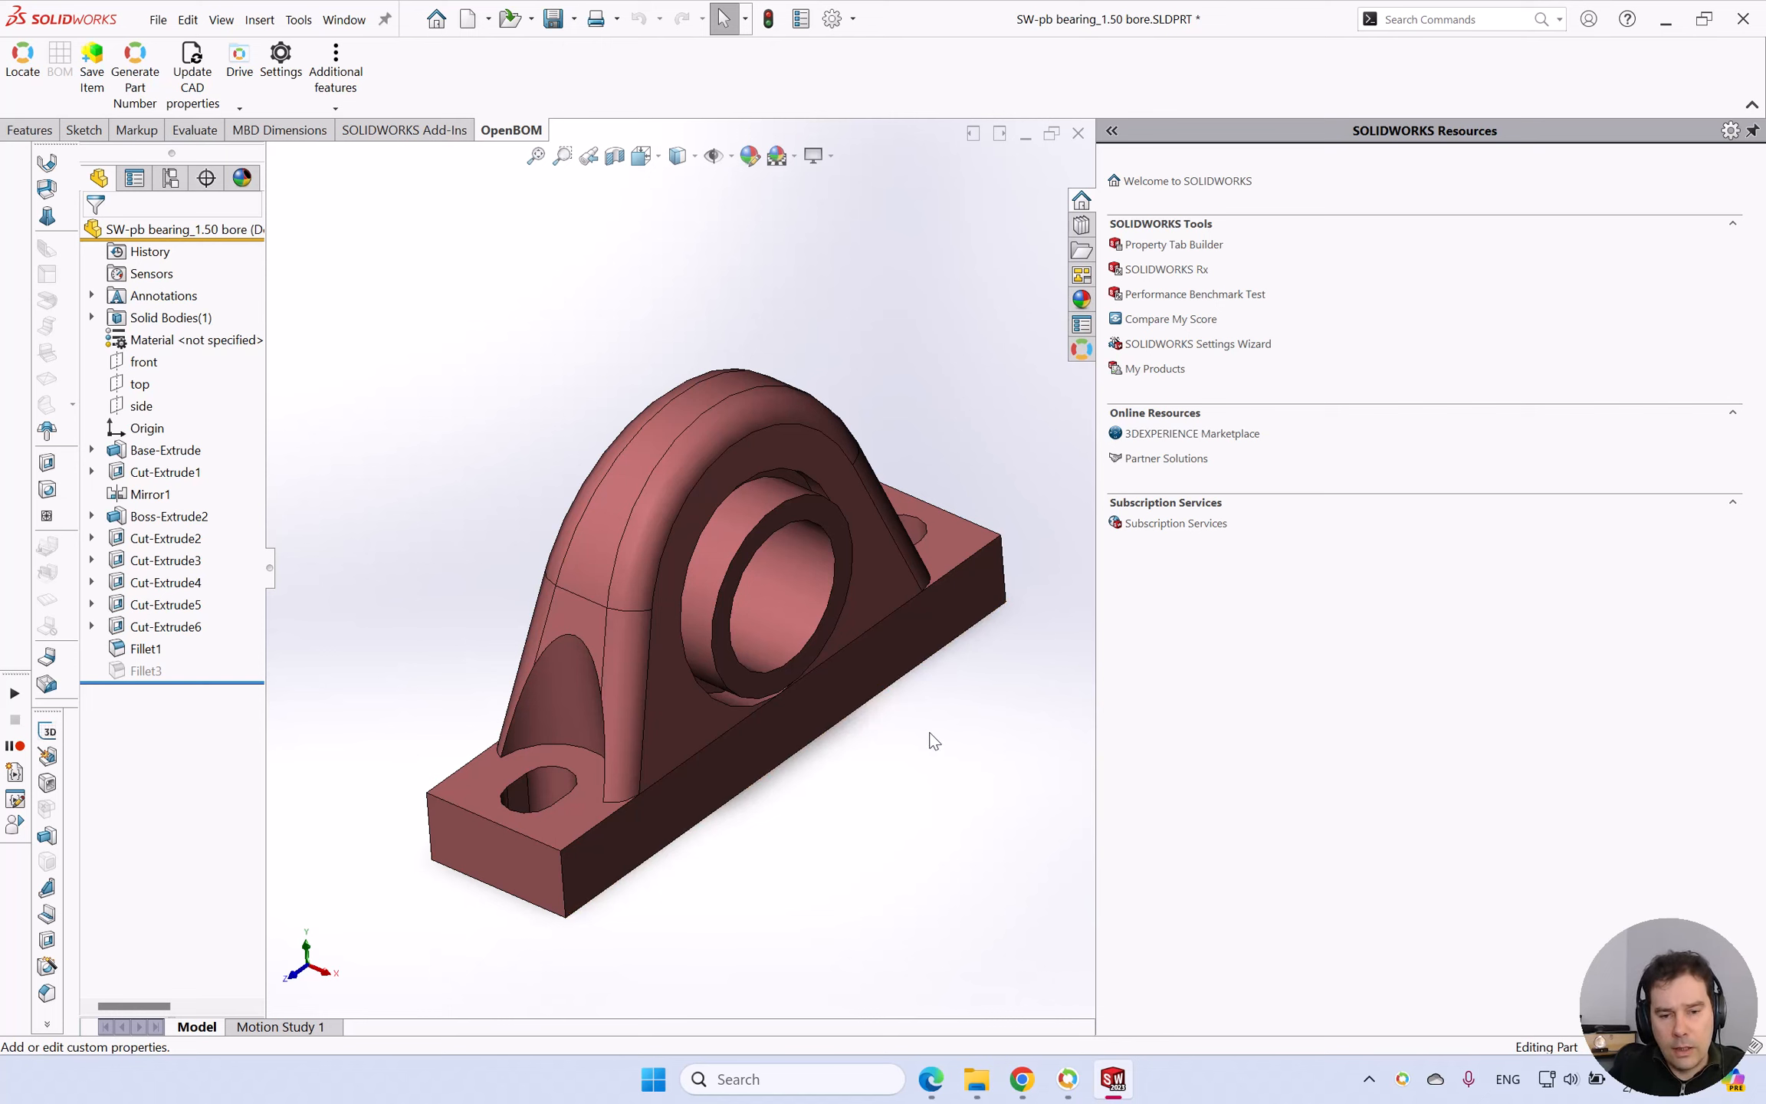
# Return to the SW-shaft assembly, create its multi-level BOM in OpenBOM and open BOM 2650048 in the browser.
pyautogui.hotkey('ctrl', 'Tab')
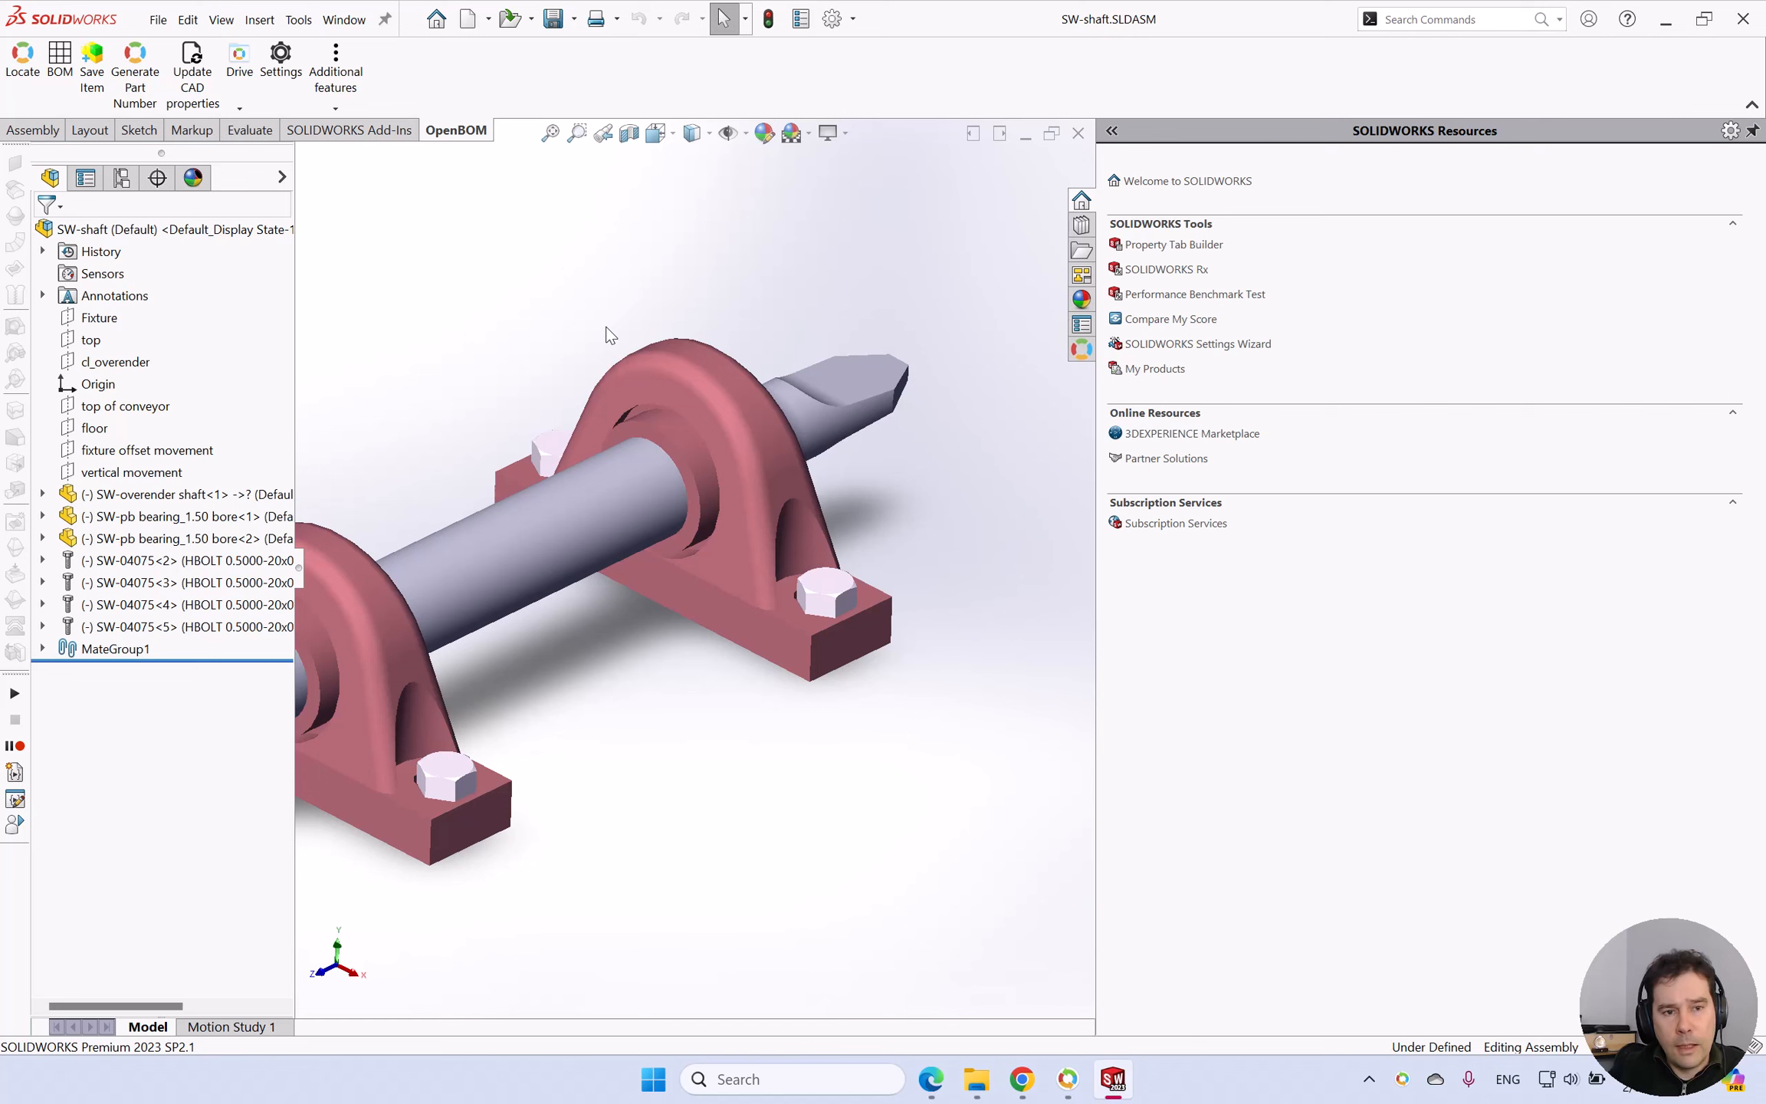
pyautogui.click(60, 61)
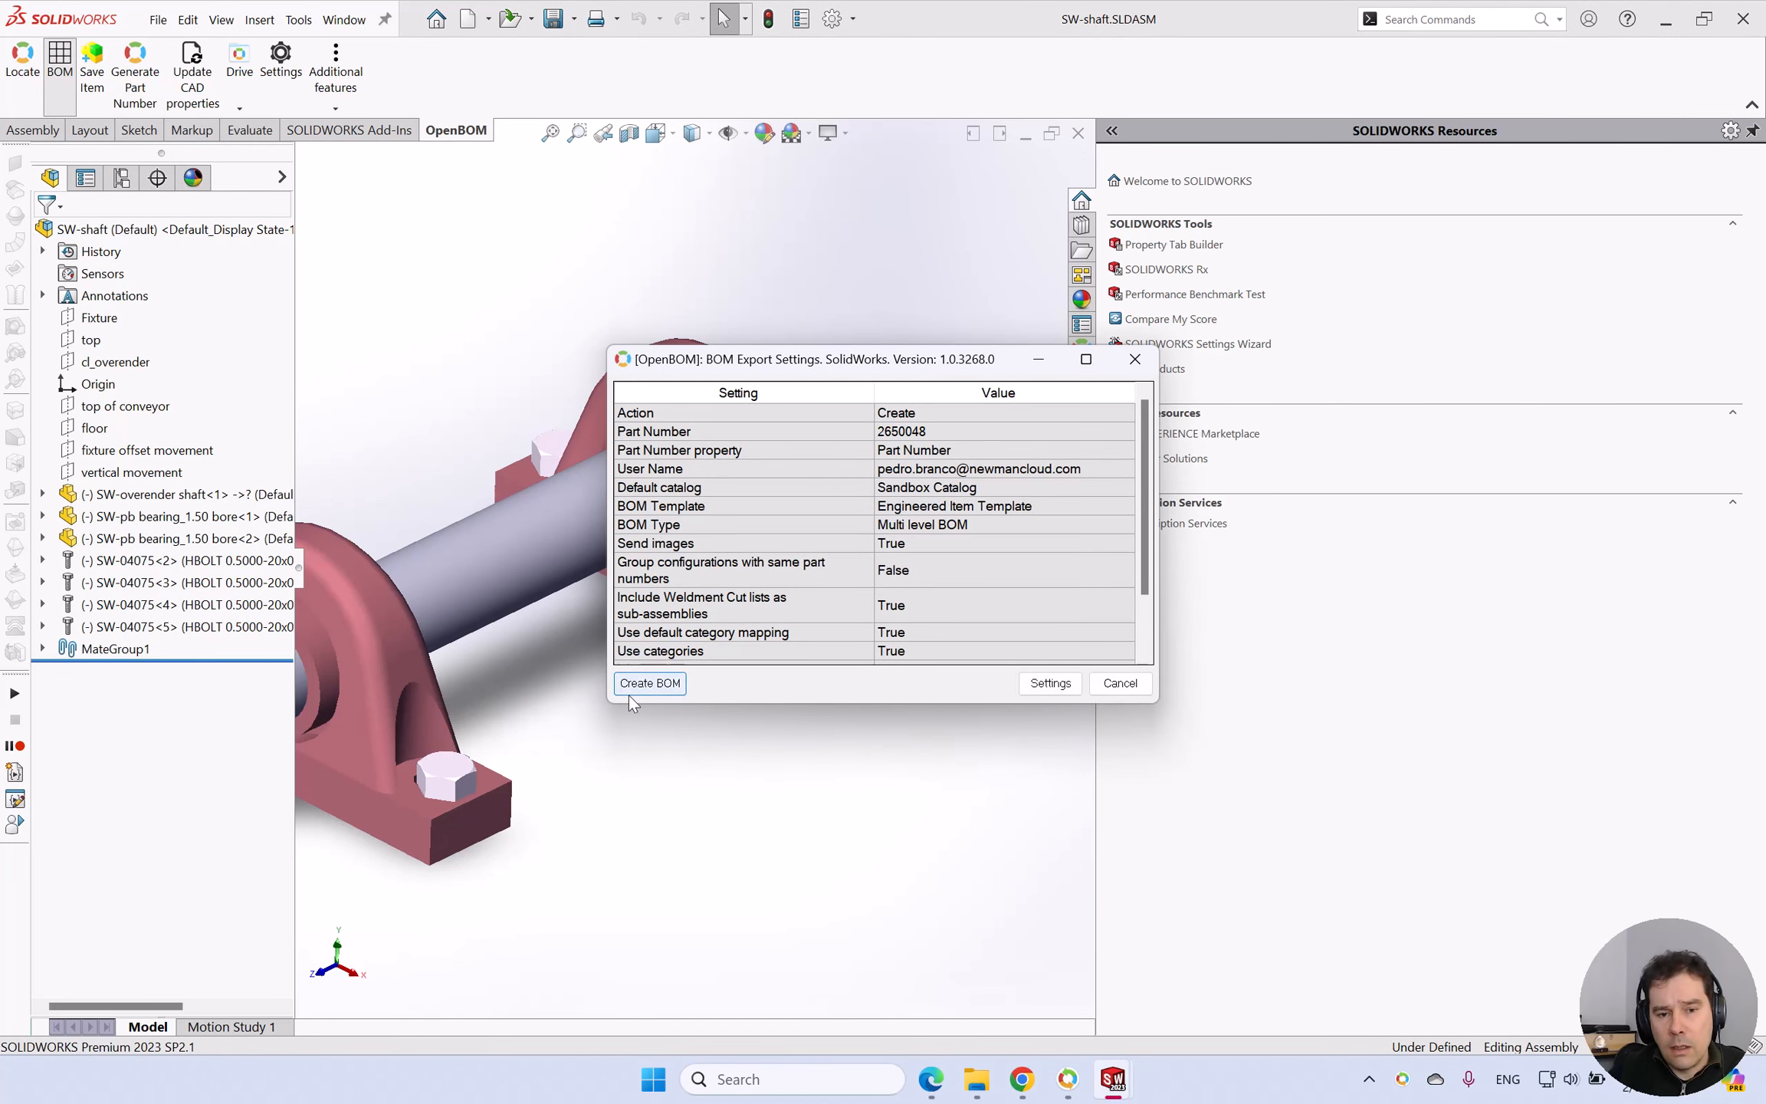
pyautogui.click(646, 686)
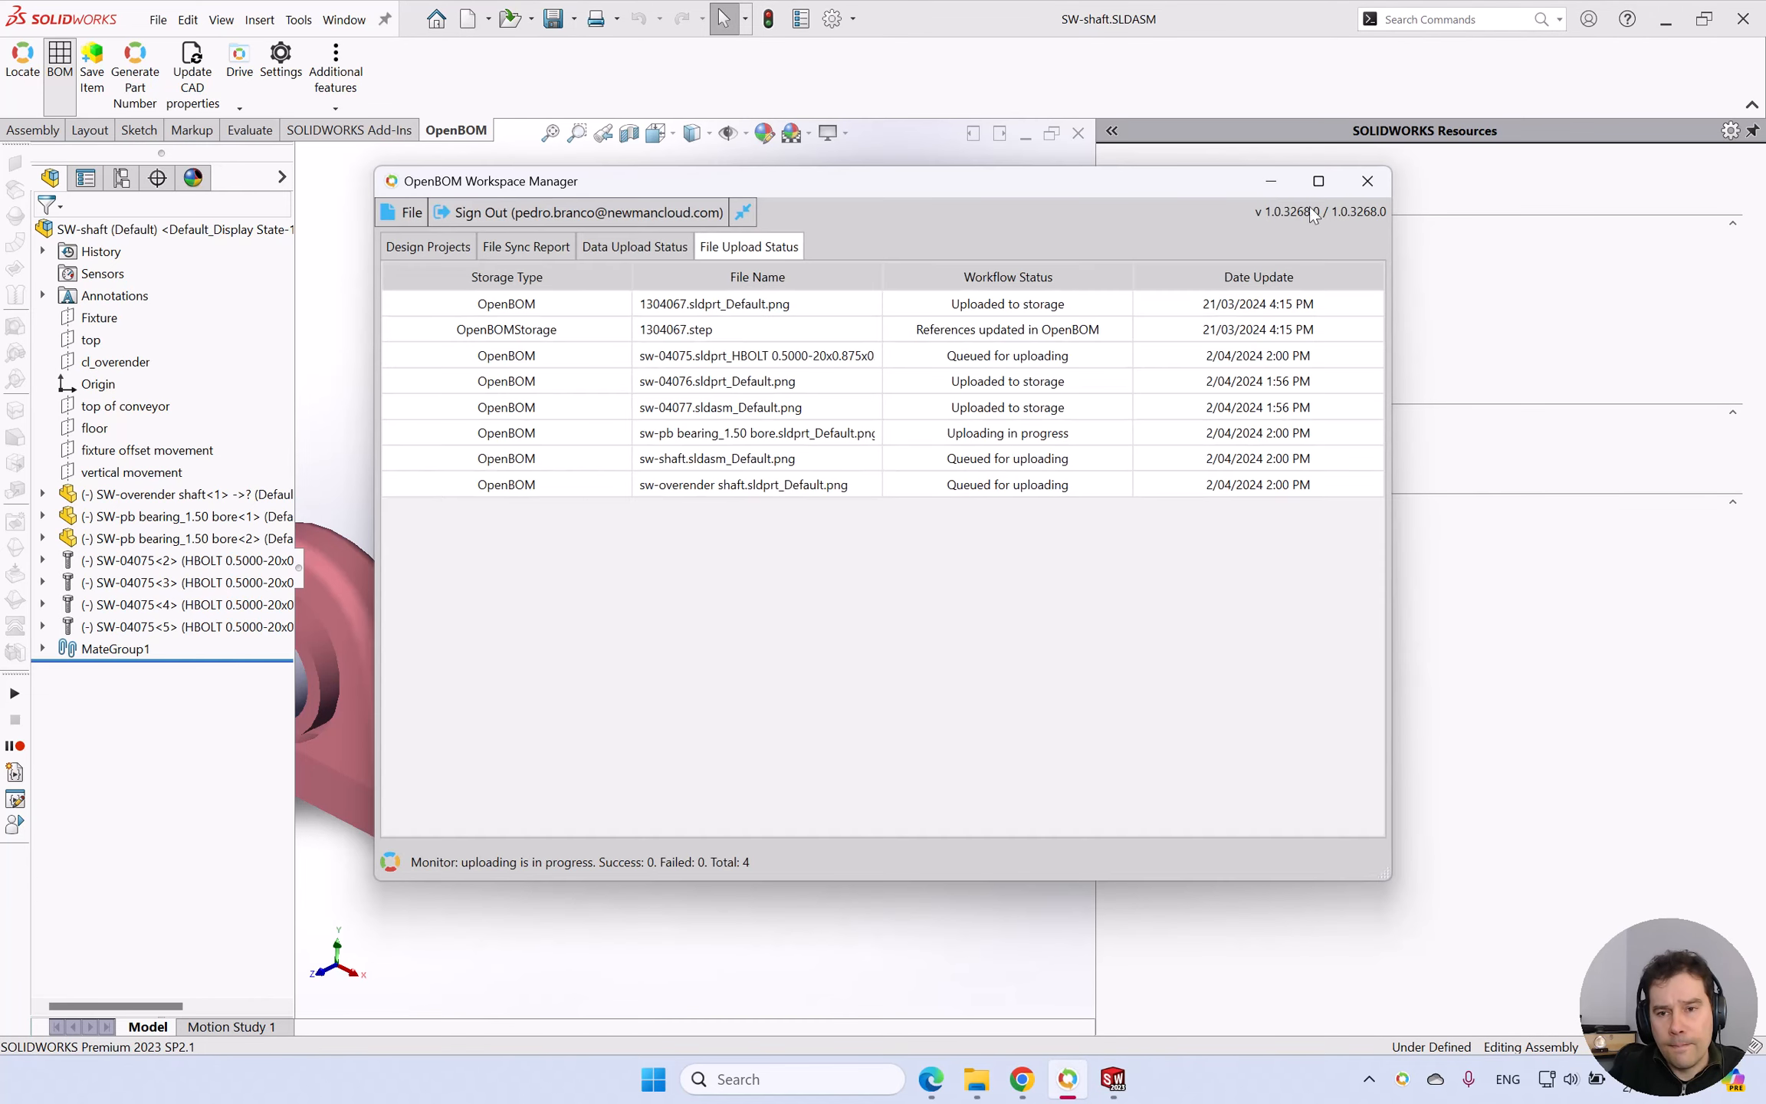
pyautogui.click(1270, 178)
pyautogui.click(792, 511)
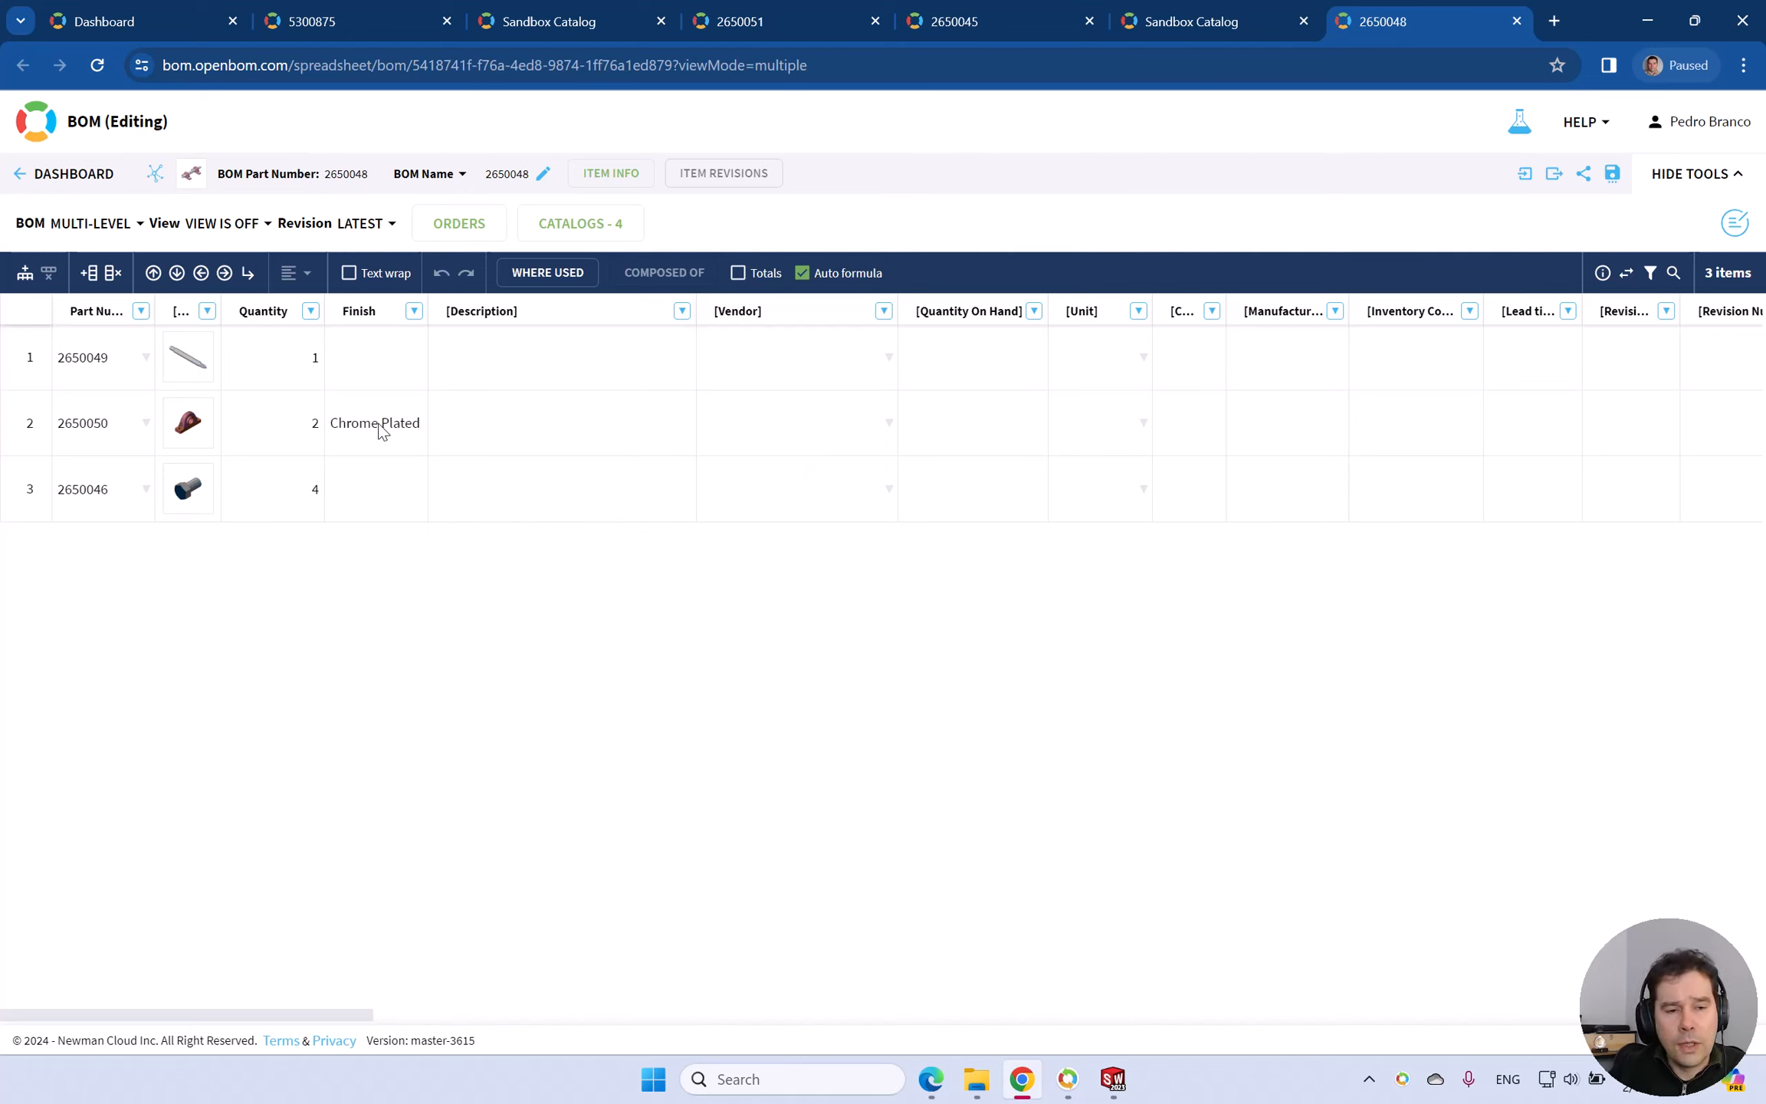
# Arrange BOM 2650048 in its own window side by side with the browser window showing BOM 2650045.
pyautogui.click(1441, 21)
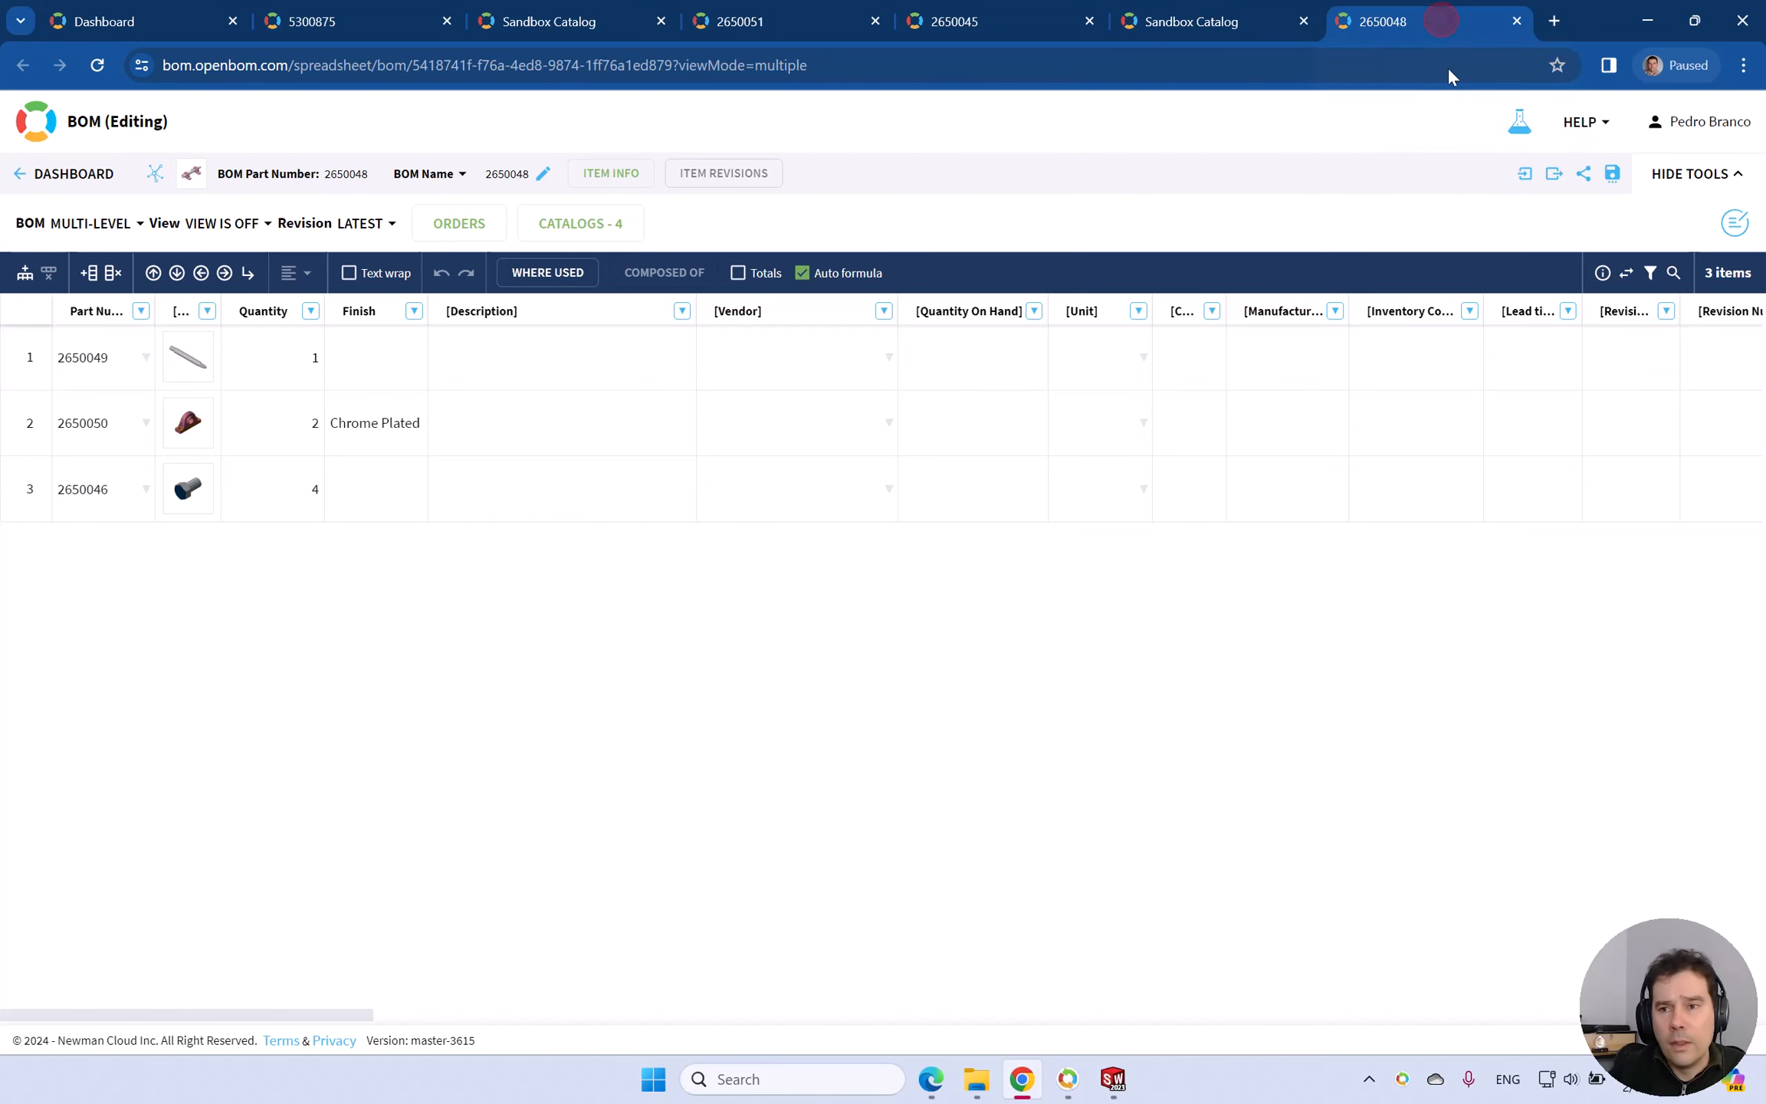
pyautogui.moveTo(1447, 66); pyautogui.dragTo(1763, 253)
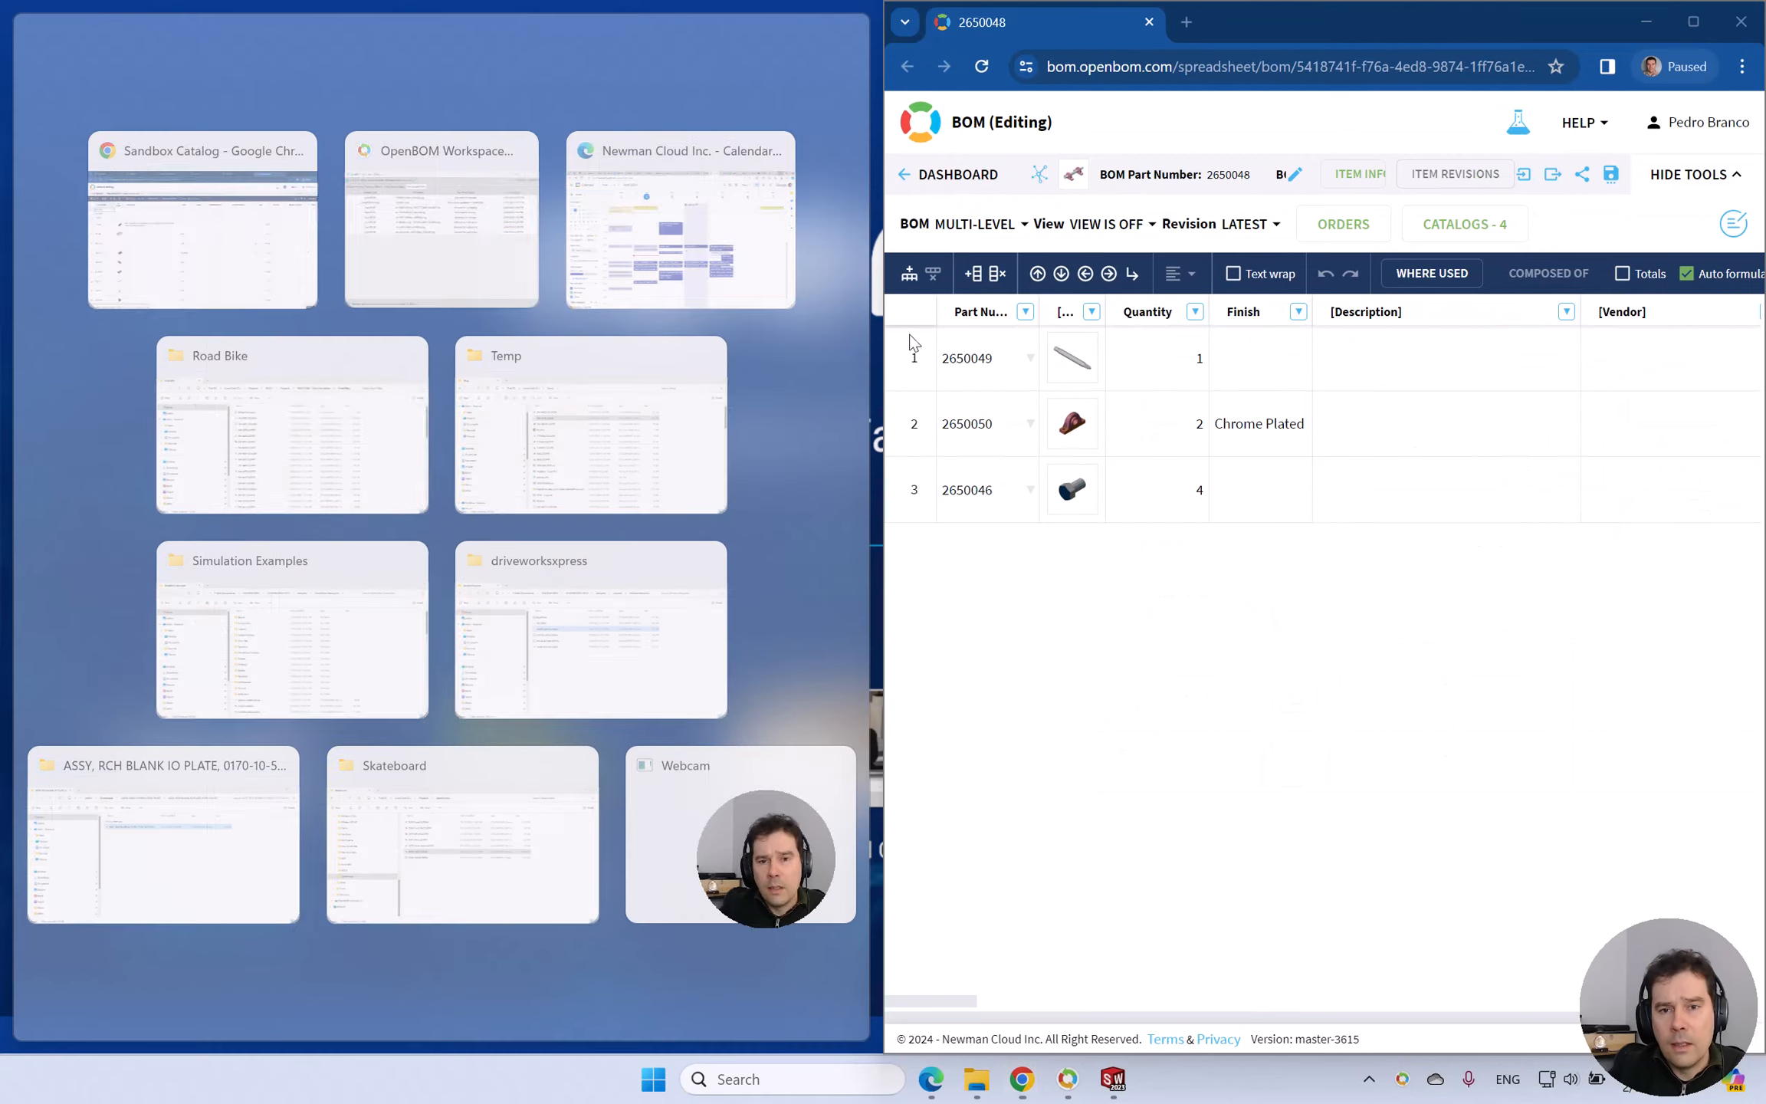
pyautogui.click(222, 230)
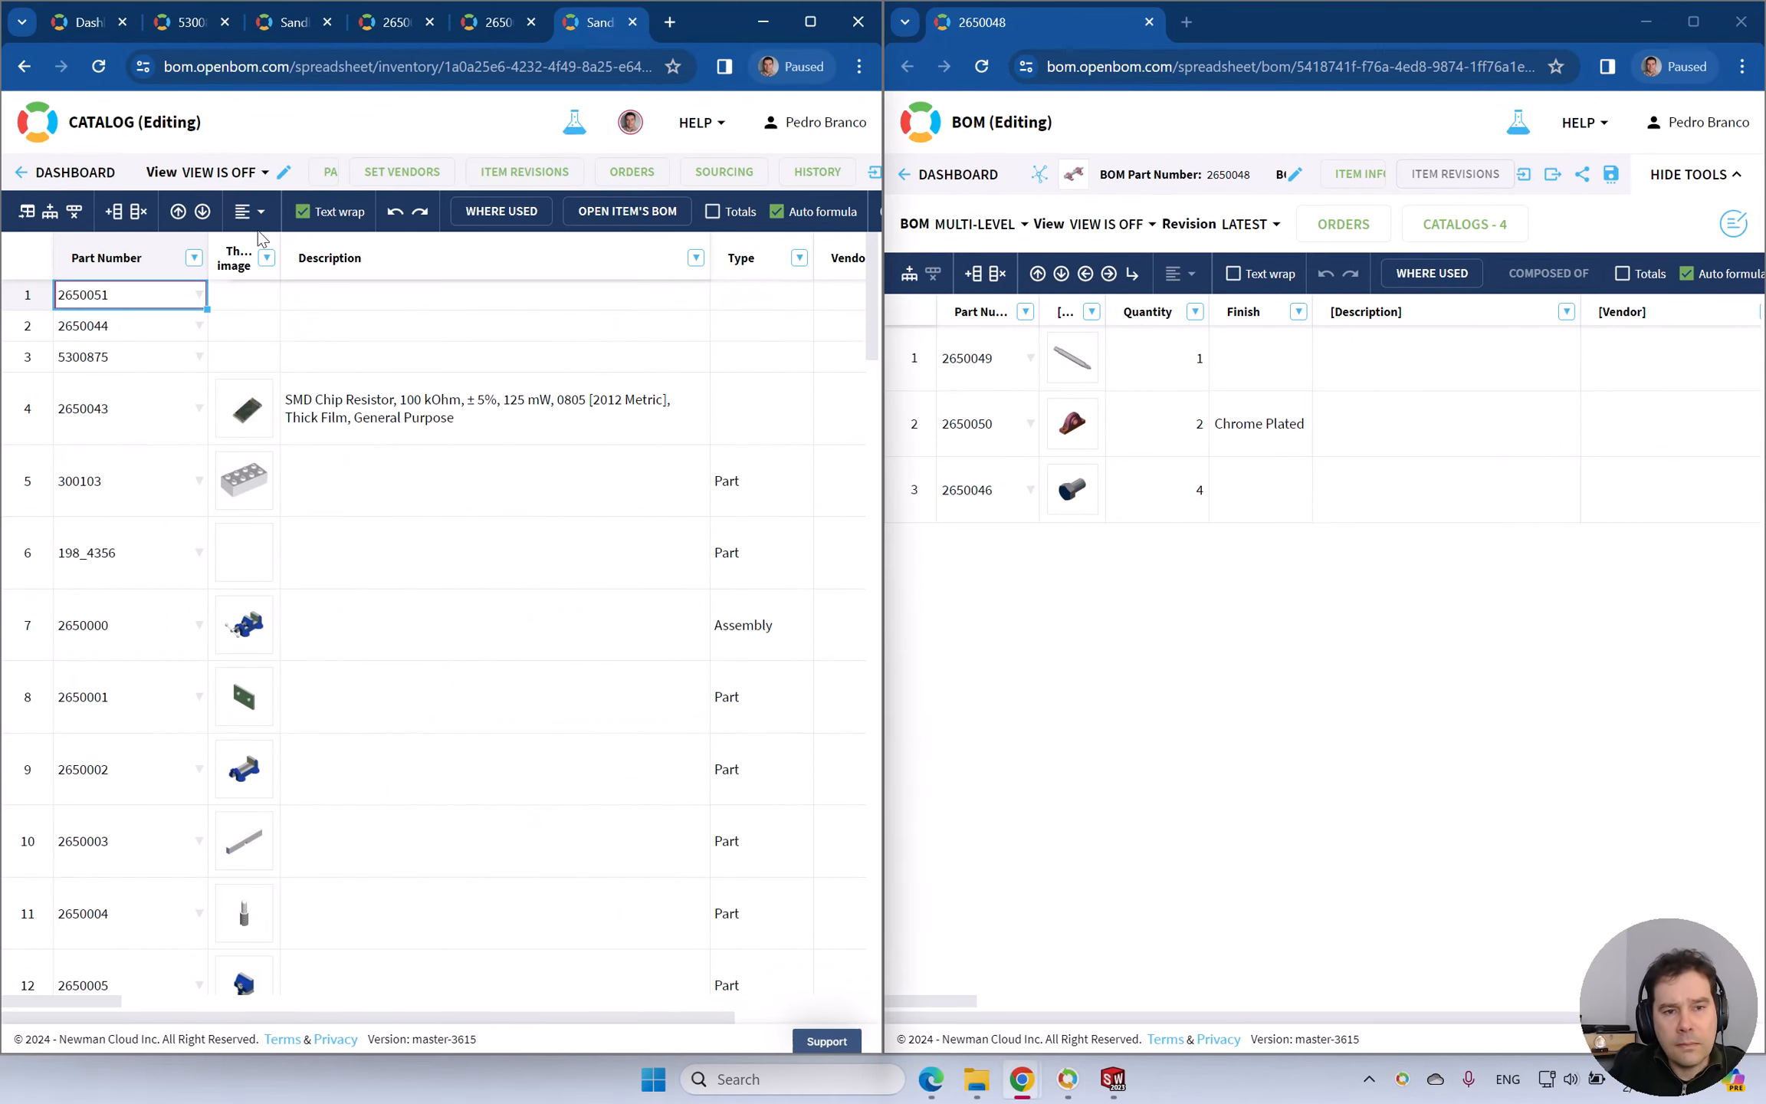
pyautogui.click(491, 23)
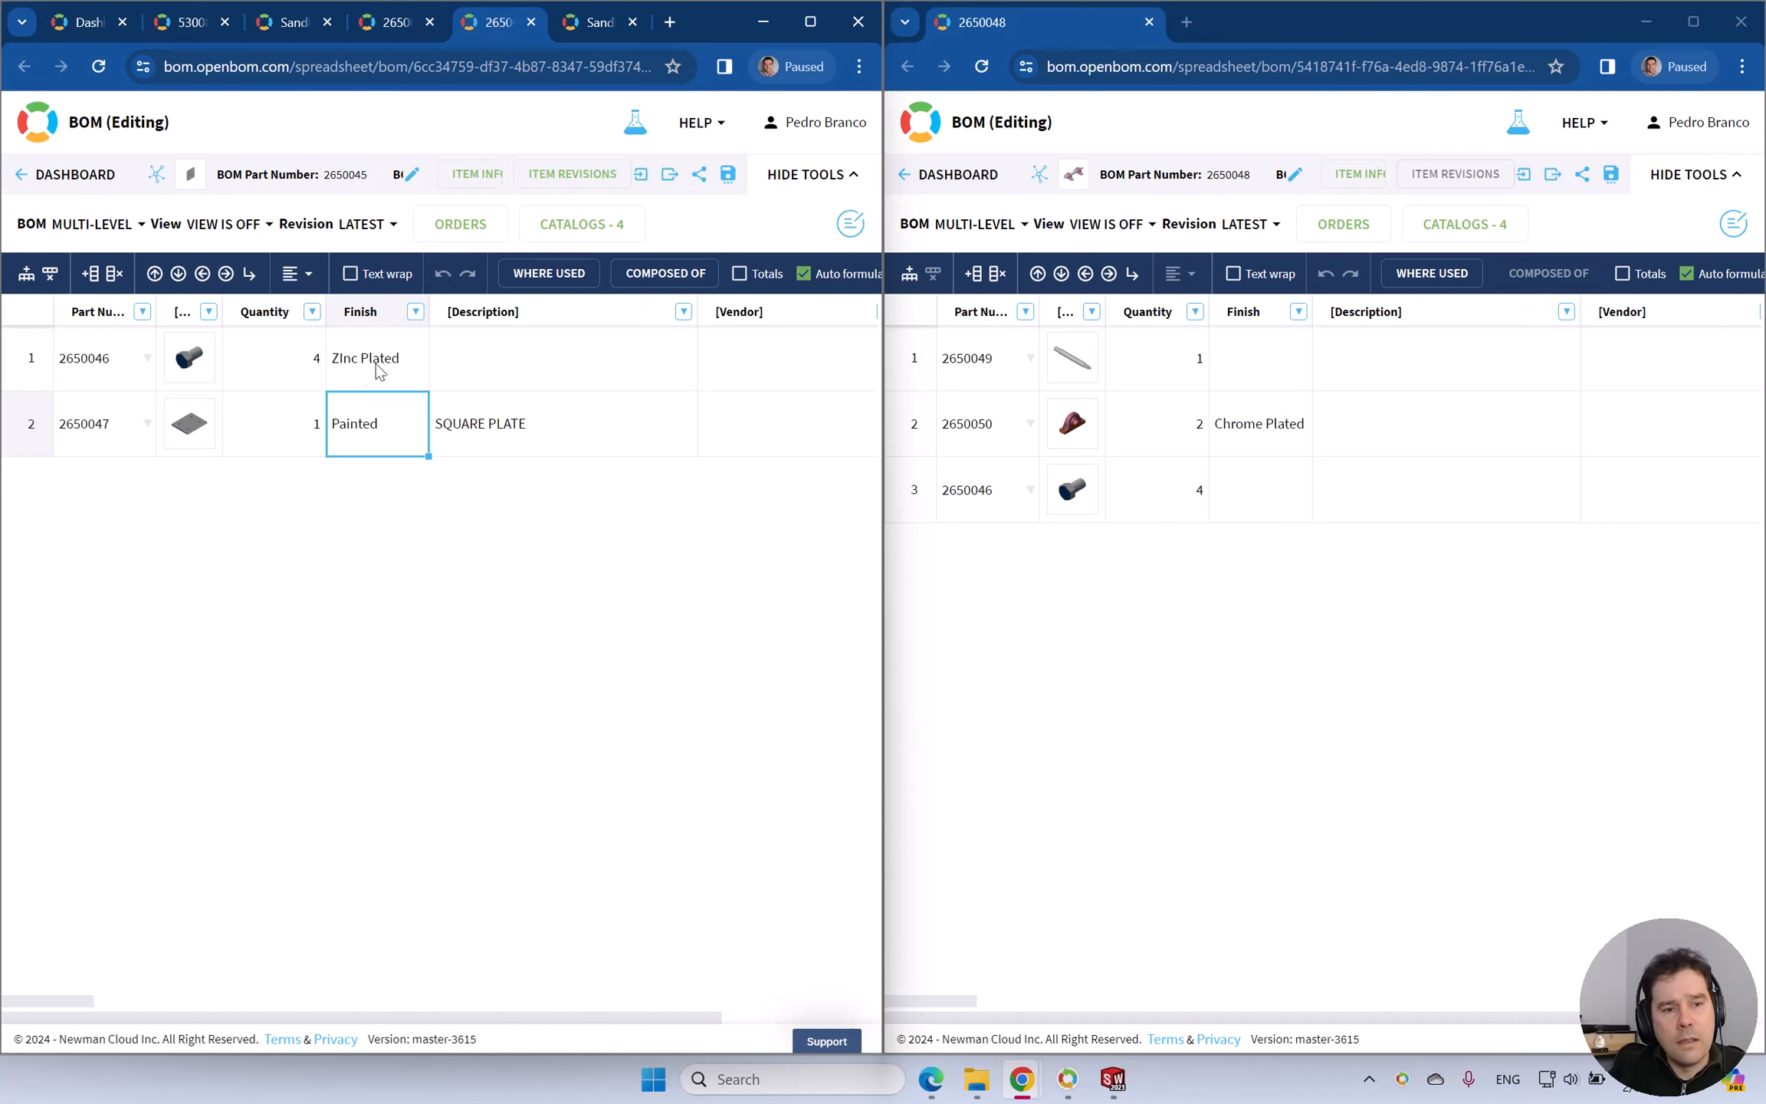
# Compare the Finish of item 2650046 in BOM 2650045 with its Finish in BOM 2650048.
pyautogui.click(100, 371)
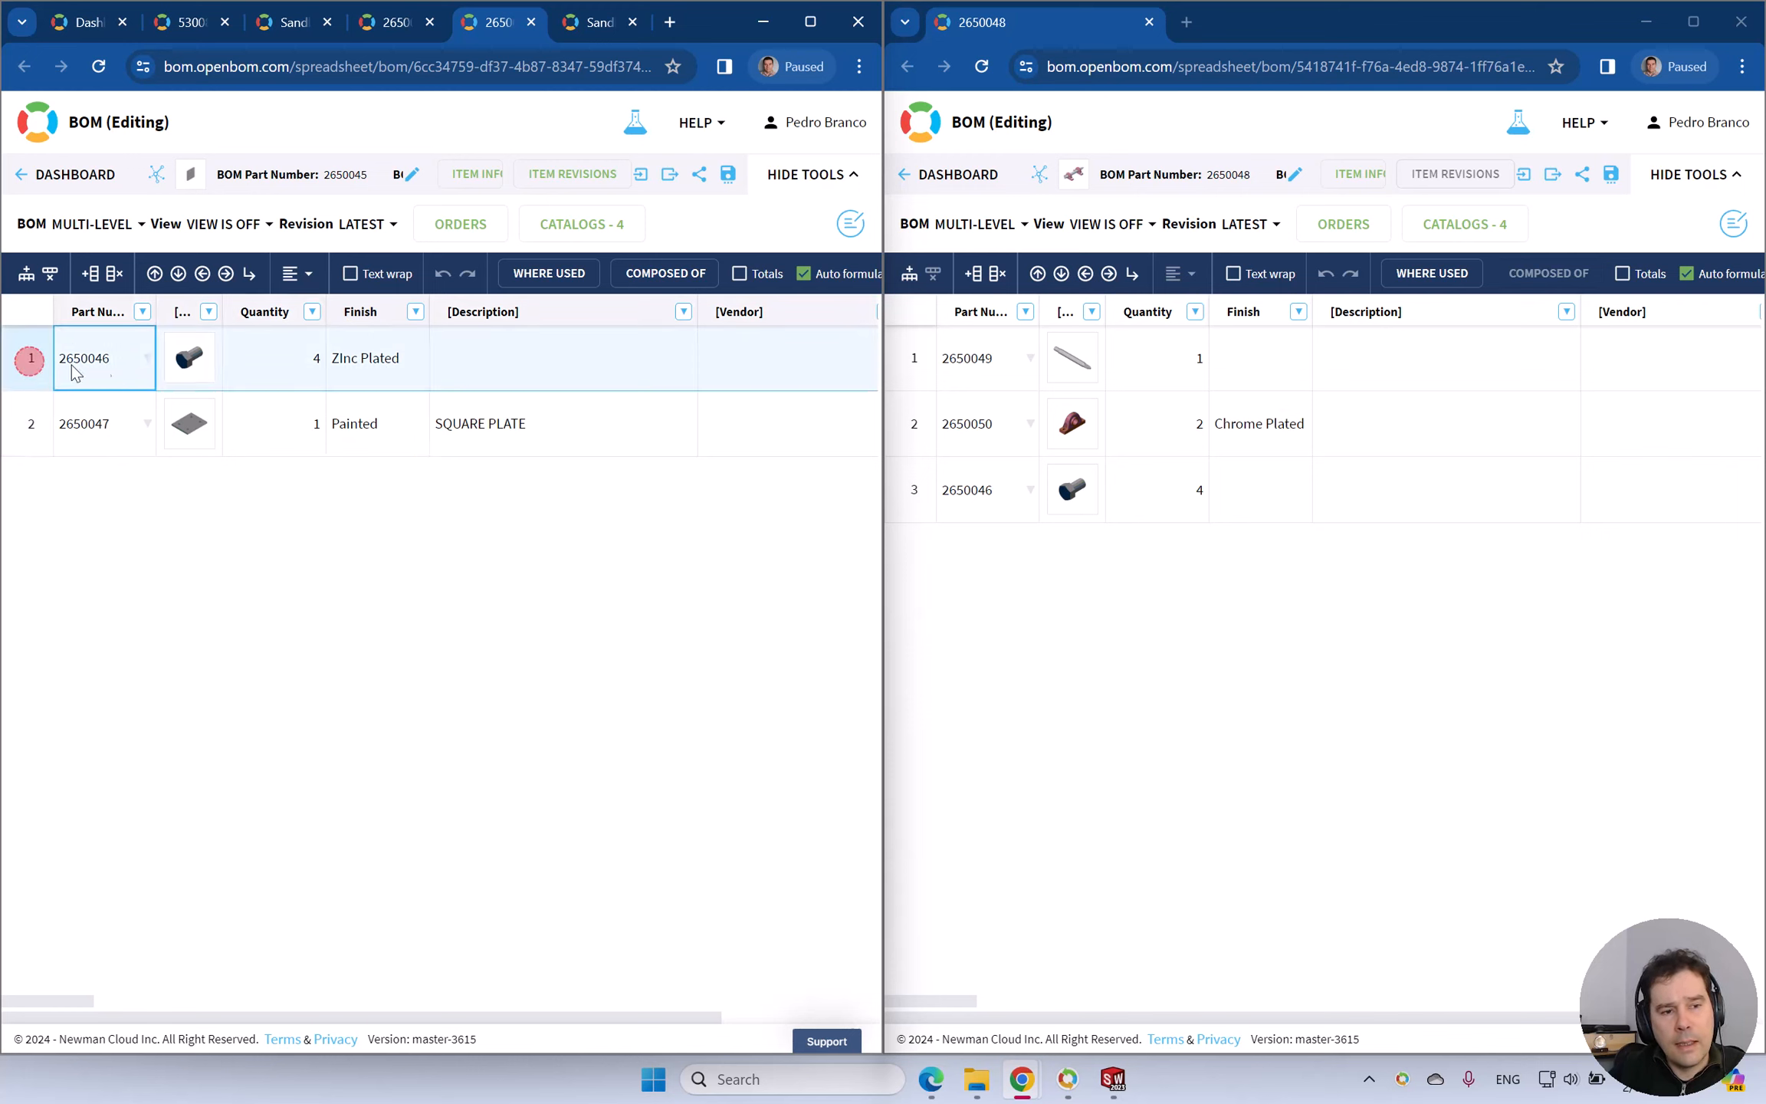
pyautogui.moveTo(203, 362)
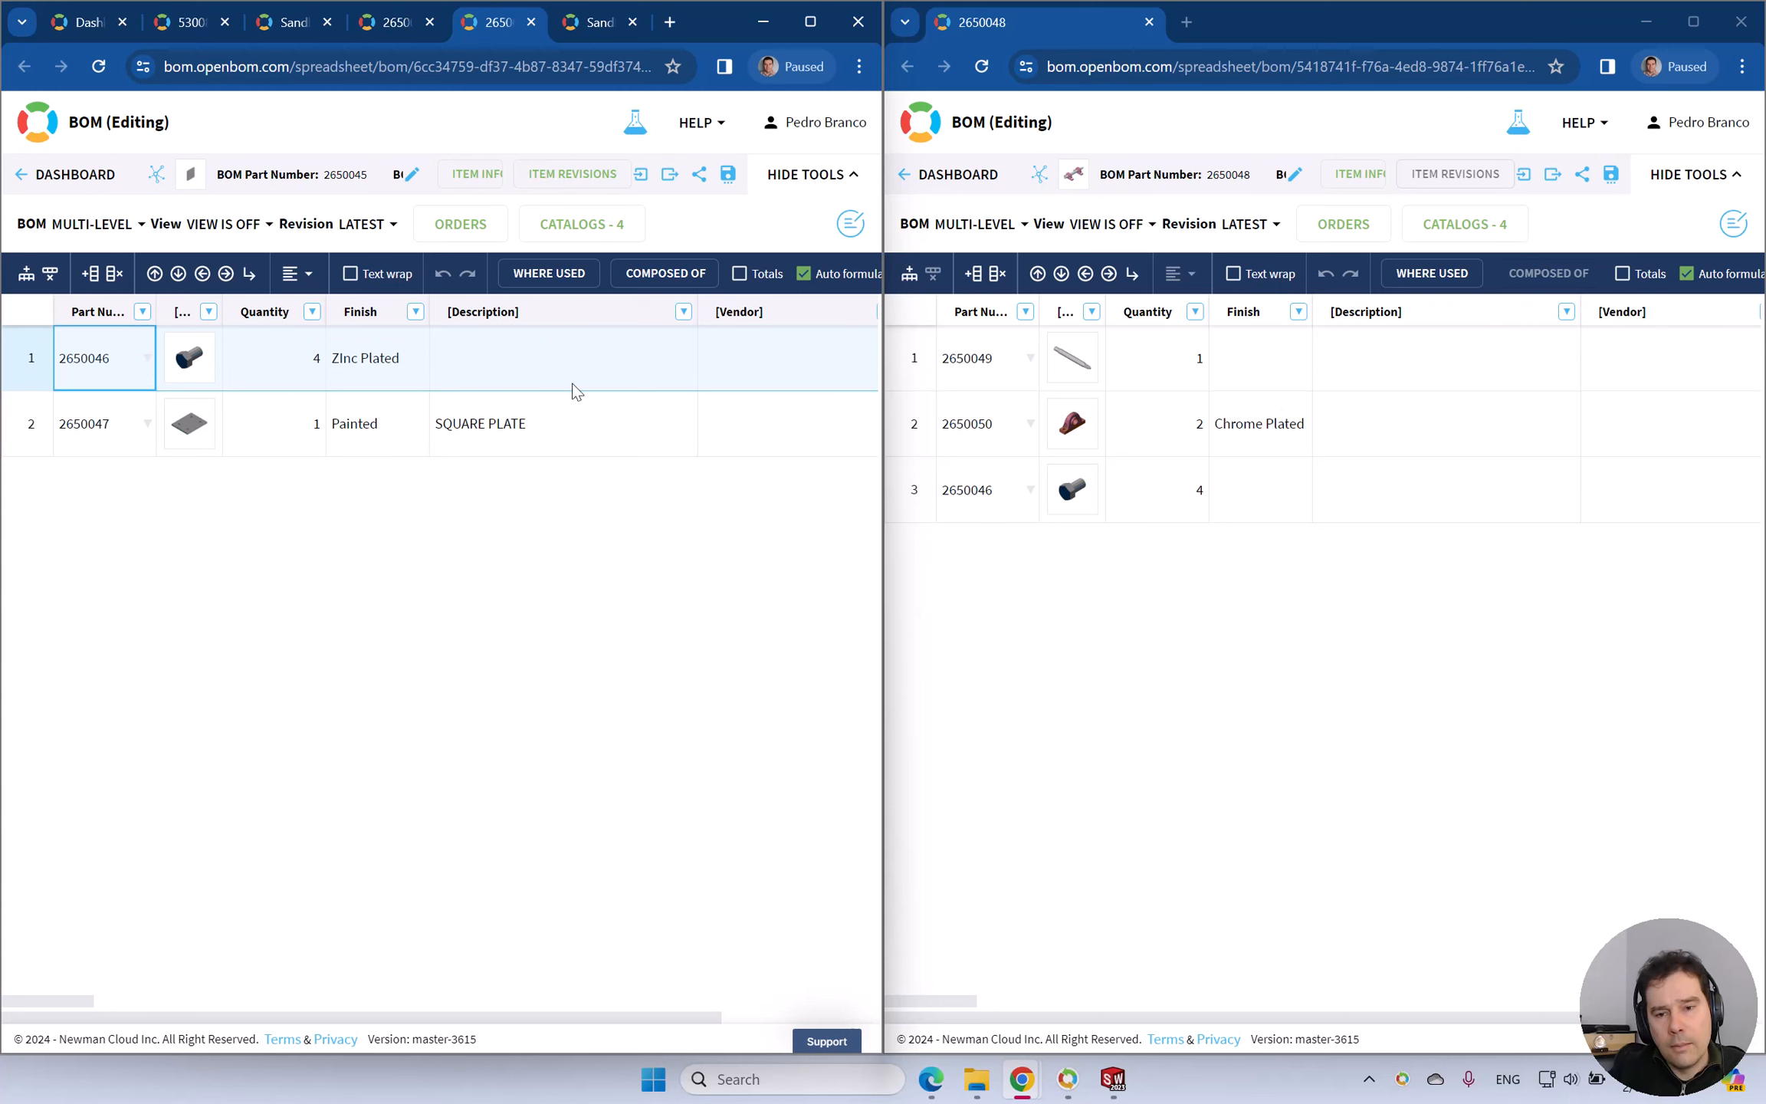
pyautogui.click(972, 489)
pyautogui.click(1248, 493)
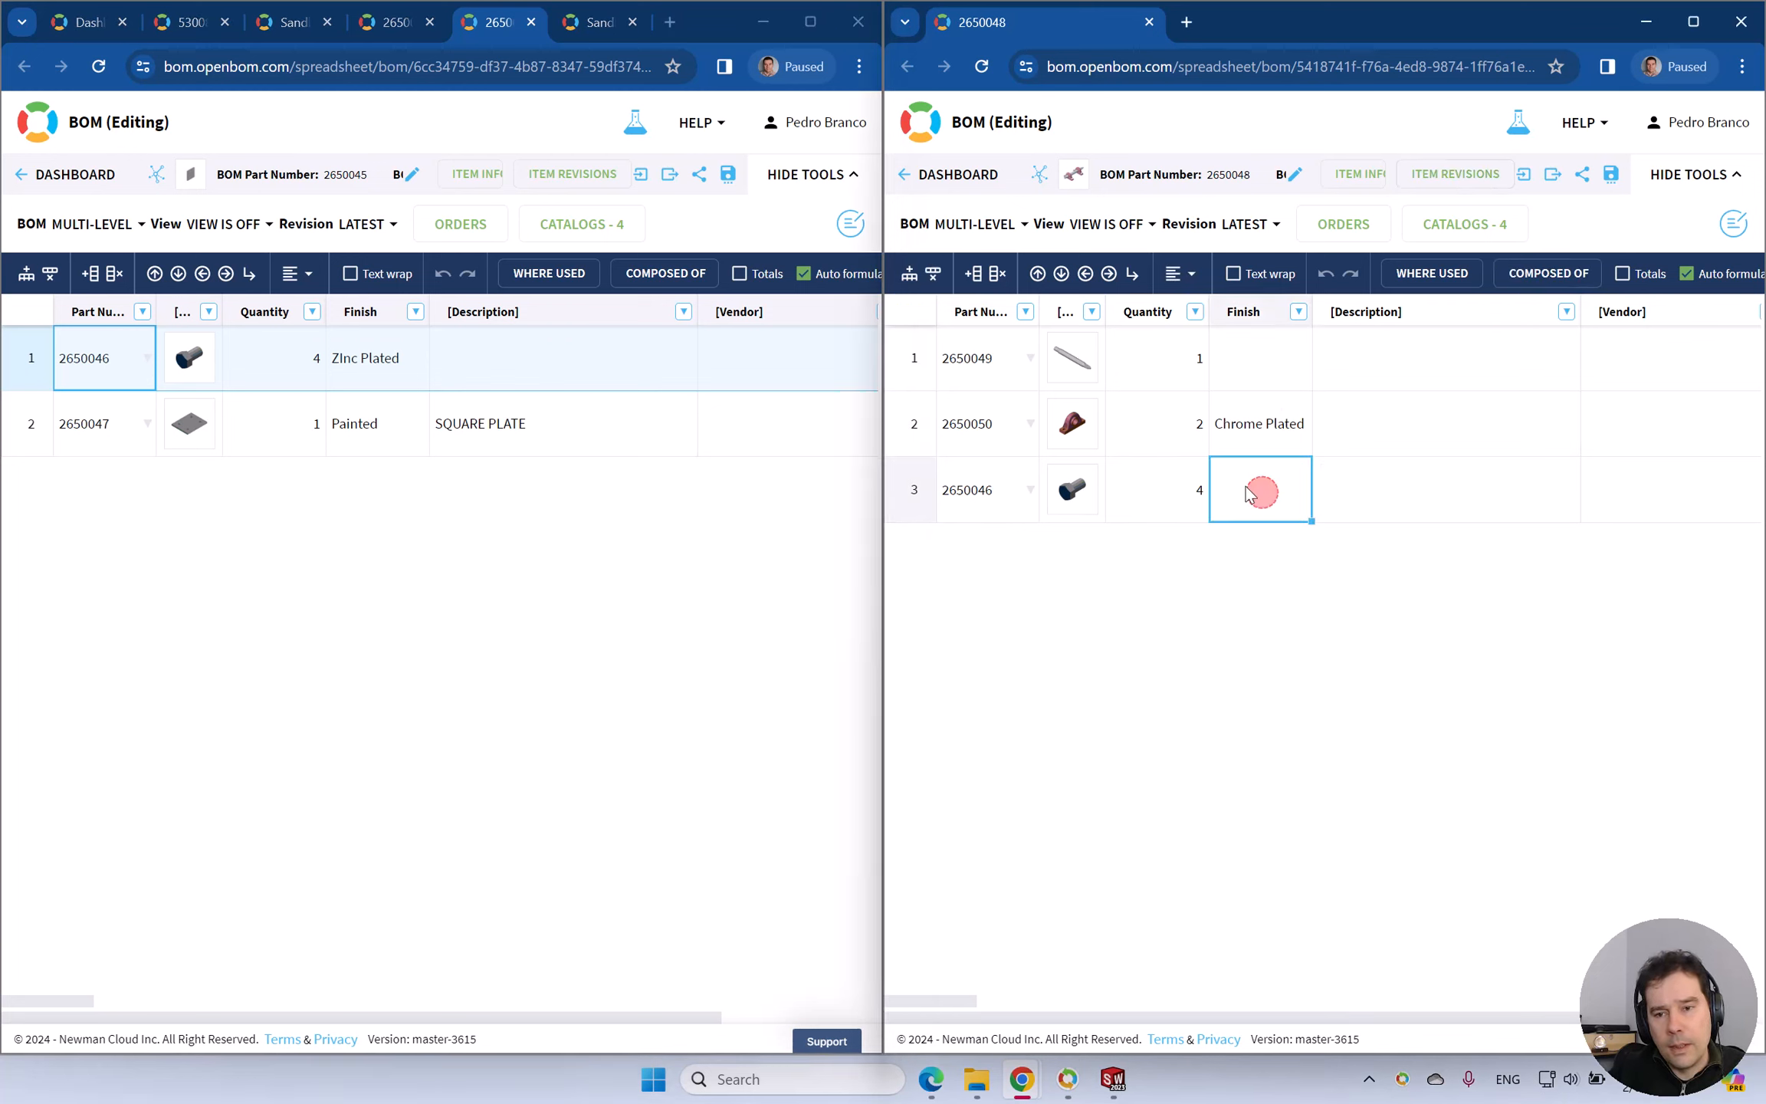
# Set the Finish of item 2650046 in BOM 2650048 to Chrome Plated.
pyautogui.click(1250, 491)
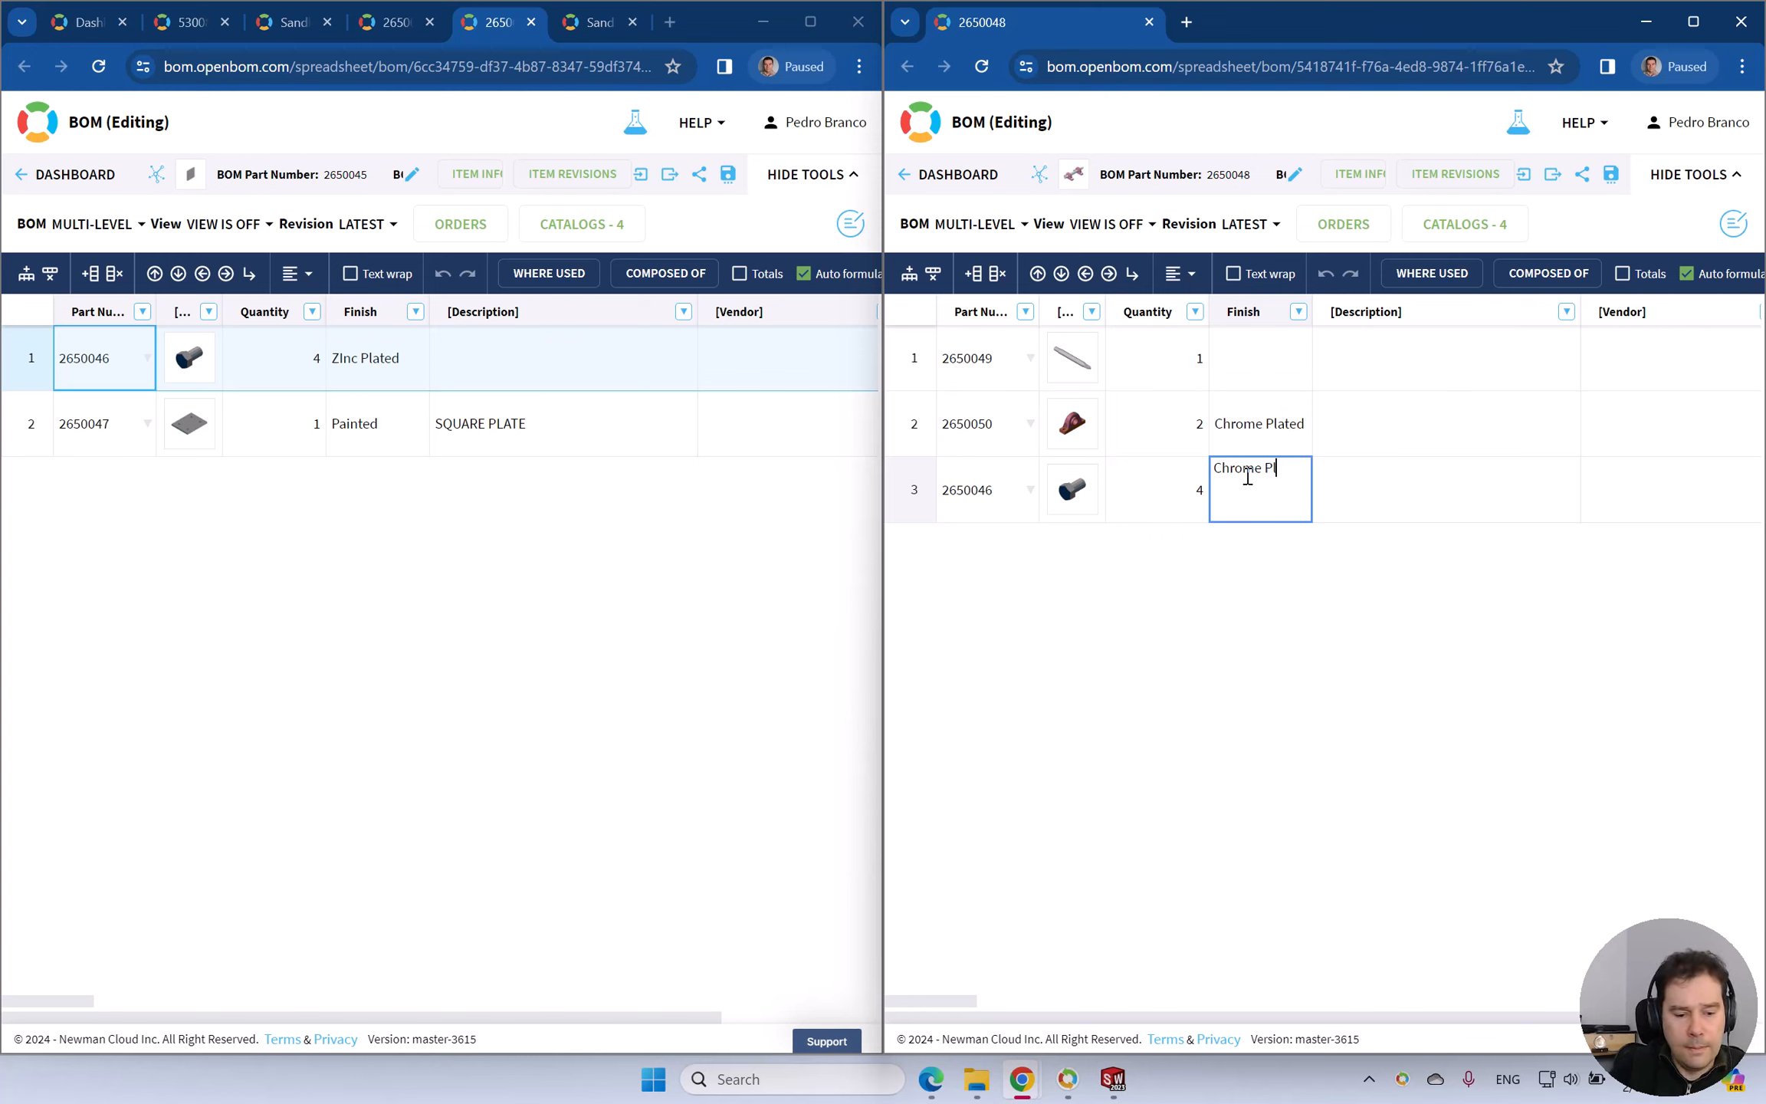
pyautogui.click(1348, 467)
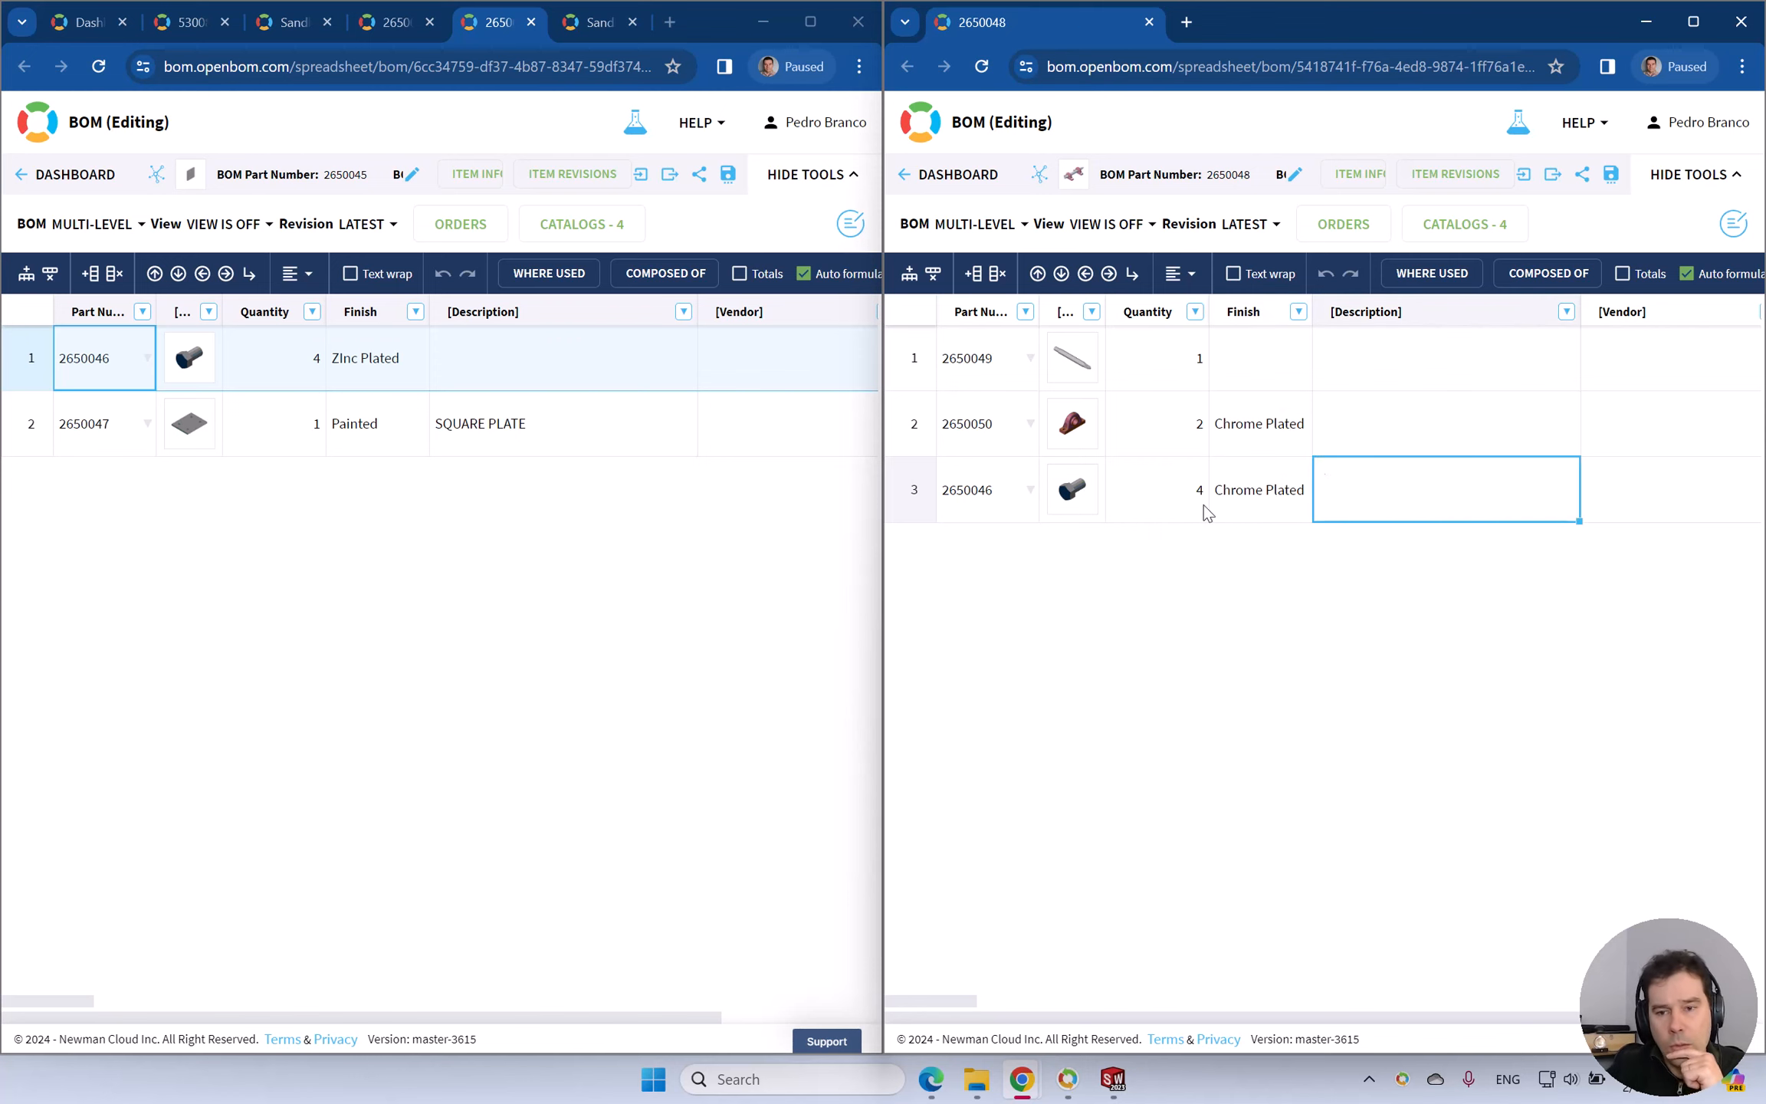
# Check item 2650046's row in BOM 2650045 against its edited Finish in BOM 2650048, and reload BOM 2650048.
pyautogui.click(465, 423)
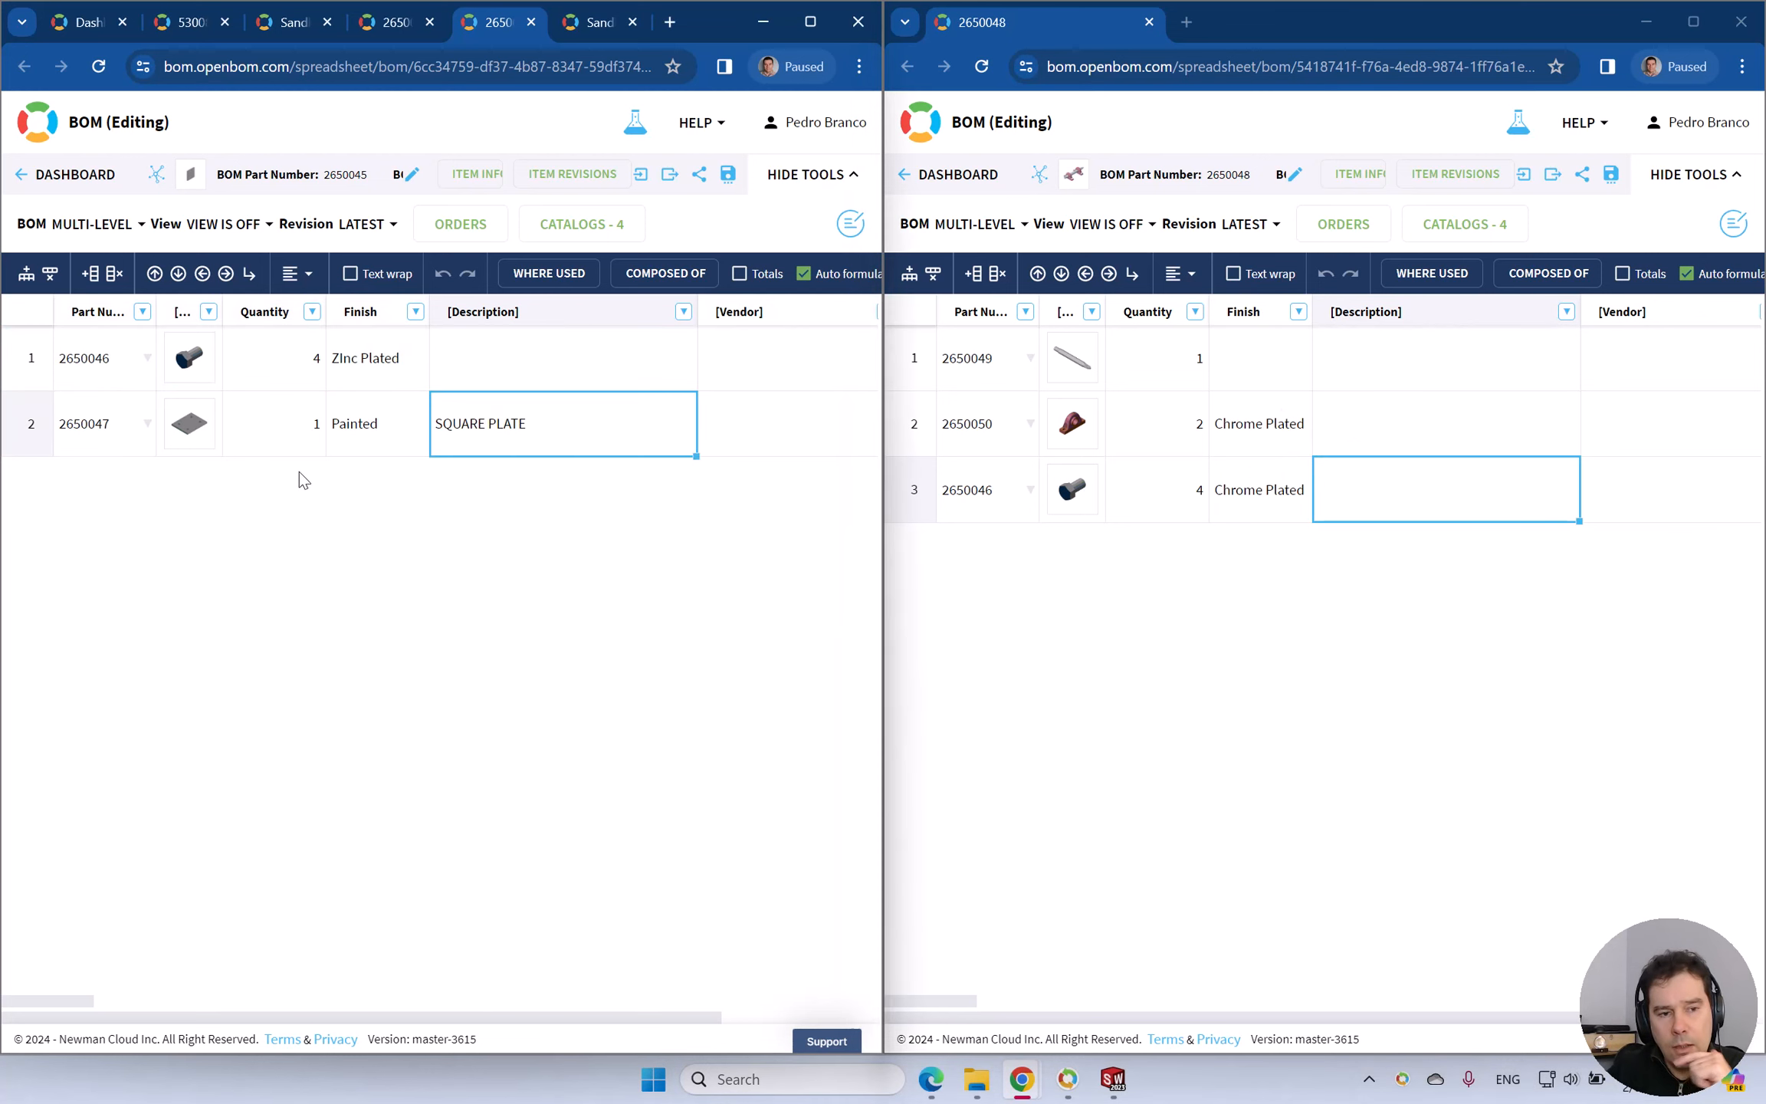
pyautogui.click(391, 587)
pyautogui.click(288, 358)
pyautogui.click(387, 627)
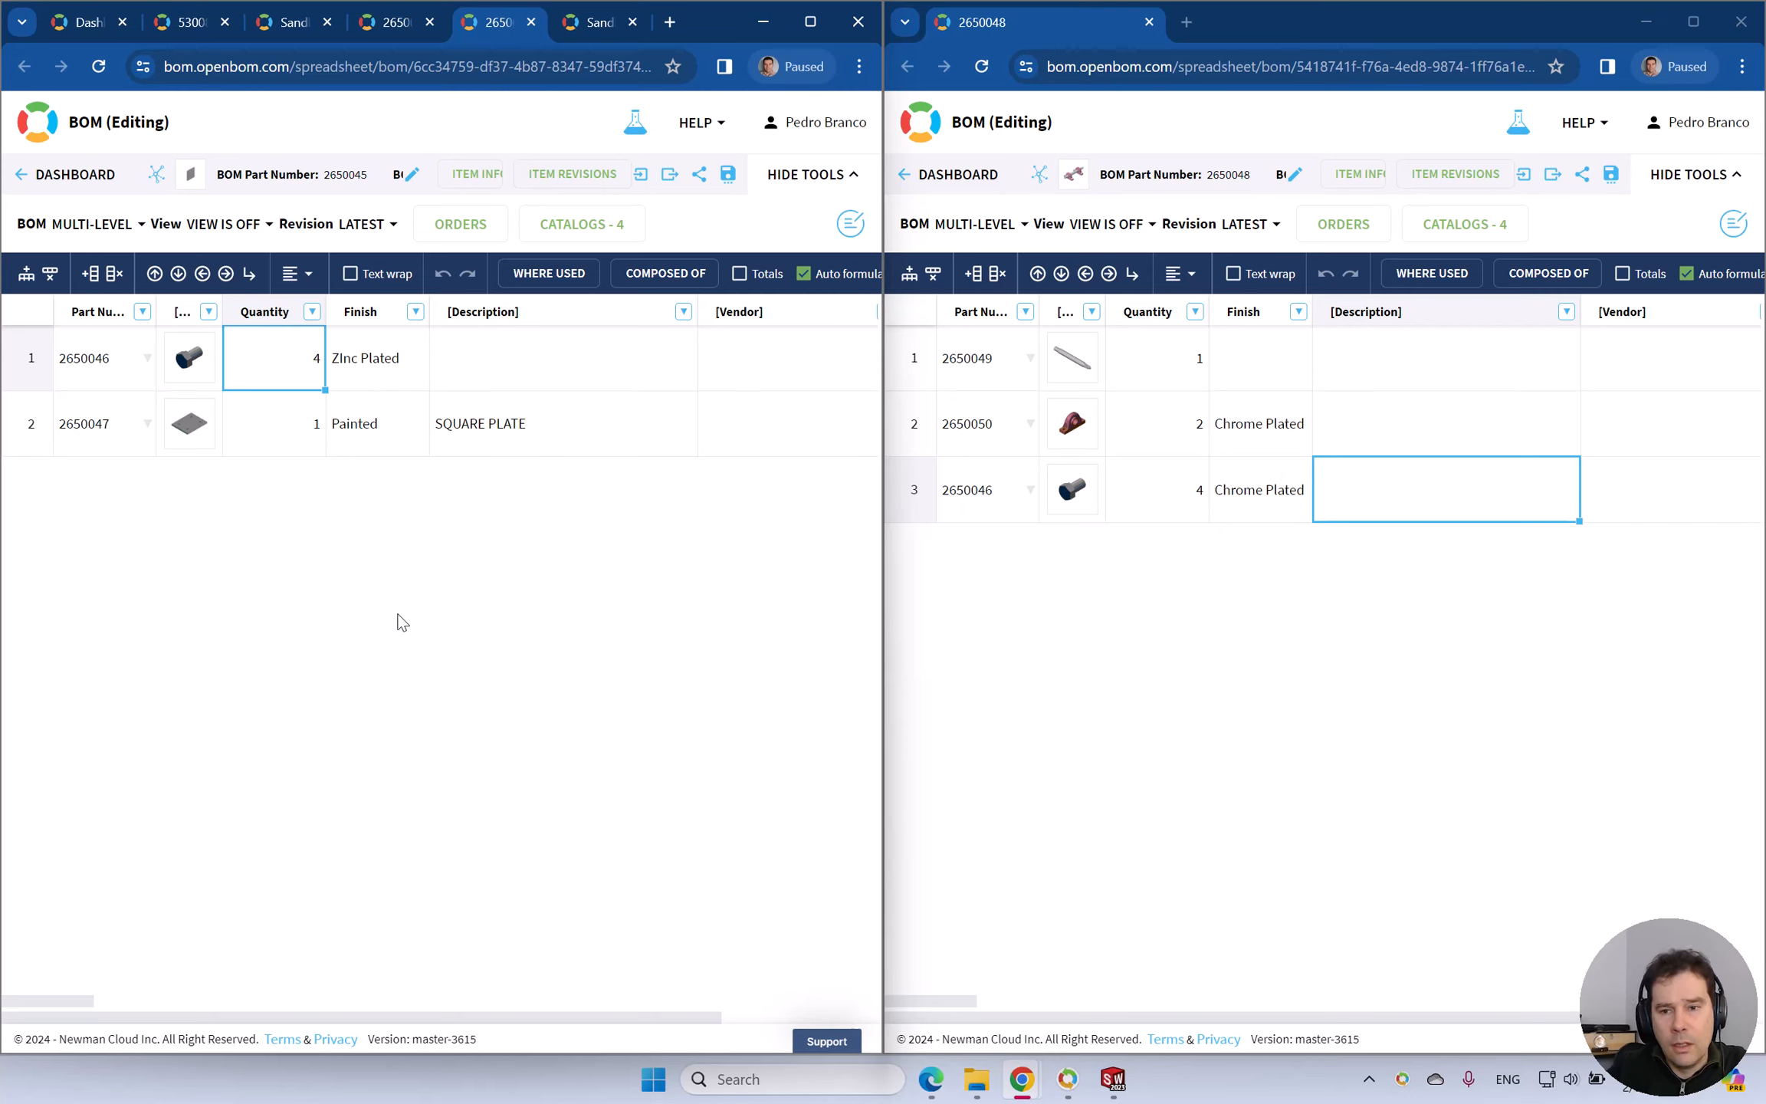
pyautogui.press('F5')
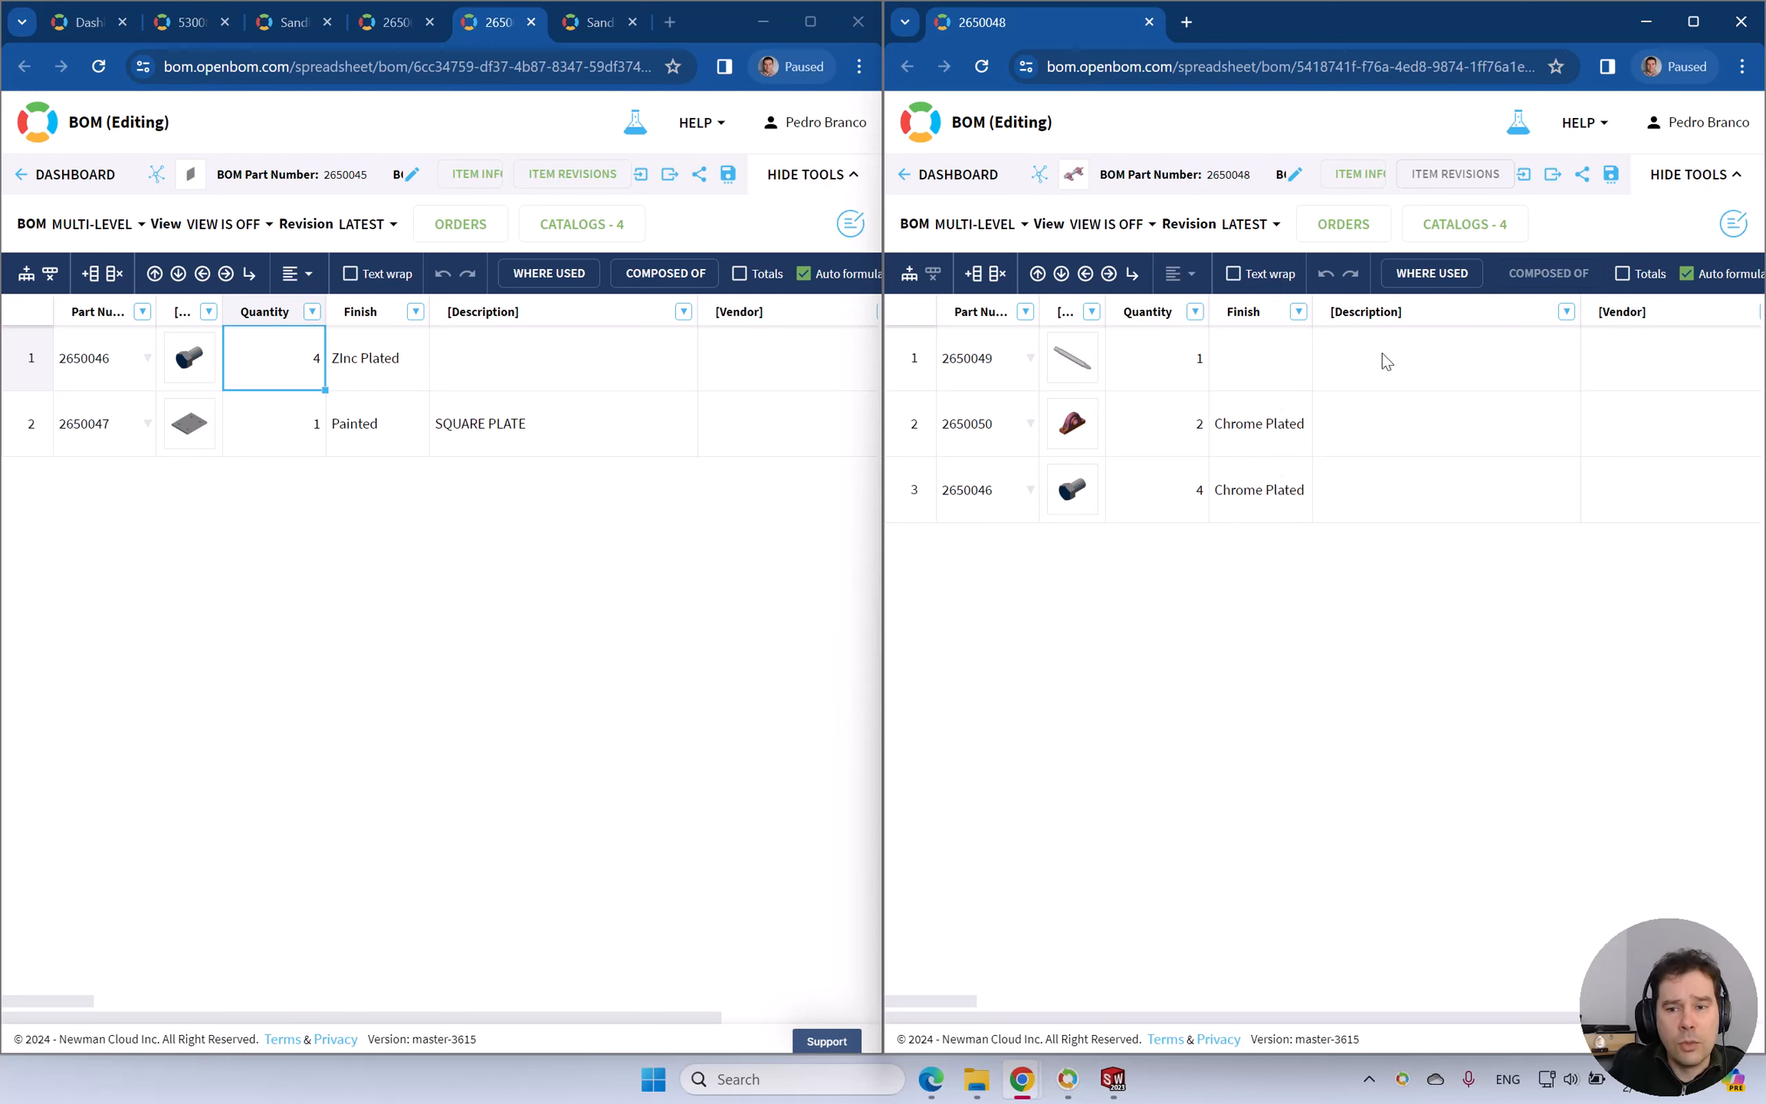
# Open the parts catalog in place of BOM 2650045 and set the Description of item 2650046 to BOLT.
pyautogui.click(69, 361)
pyautogui.click(80, 357)
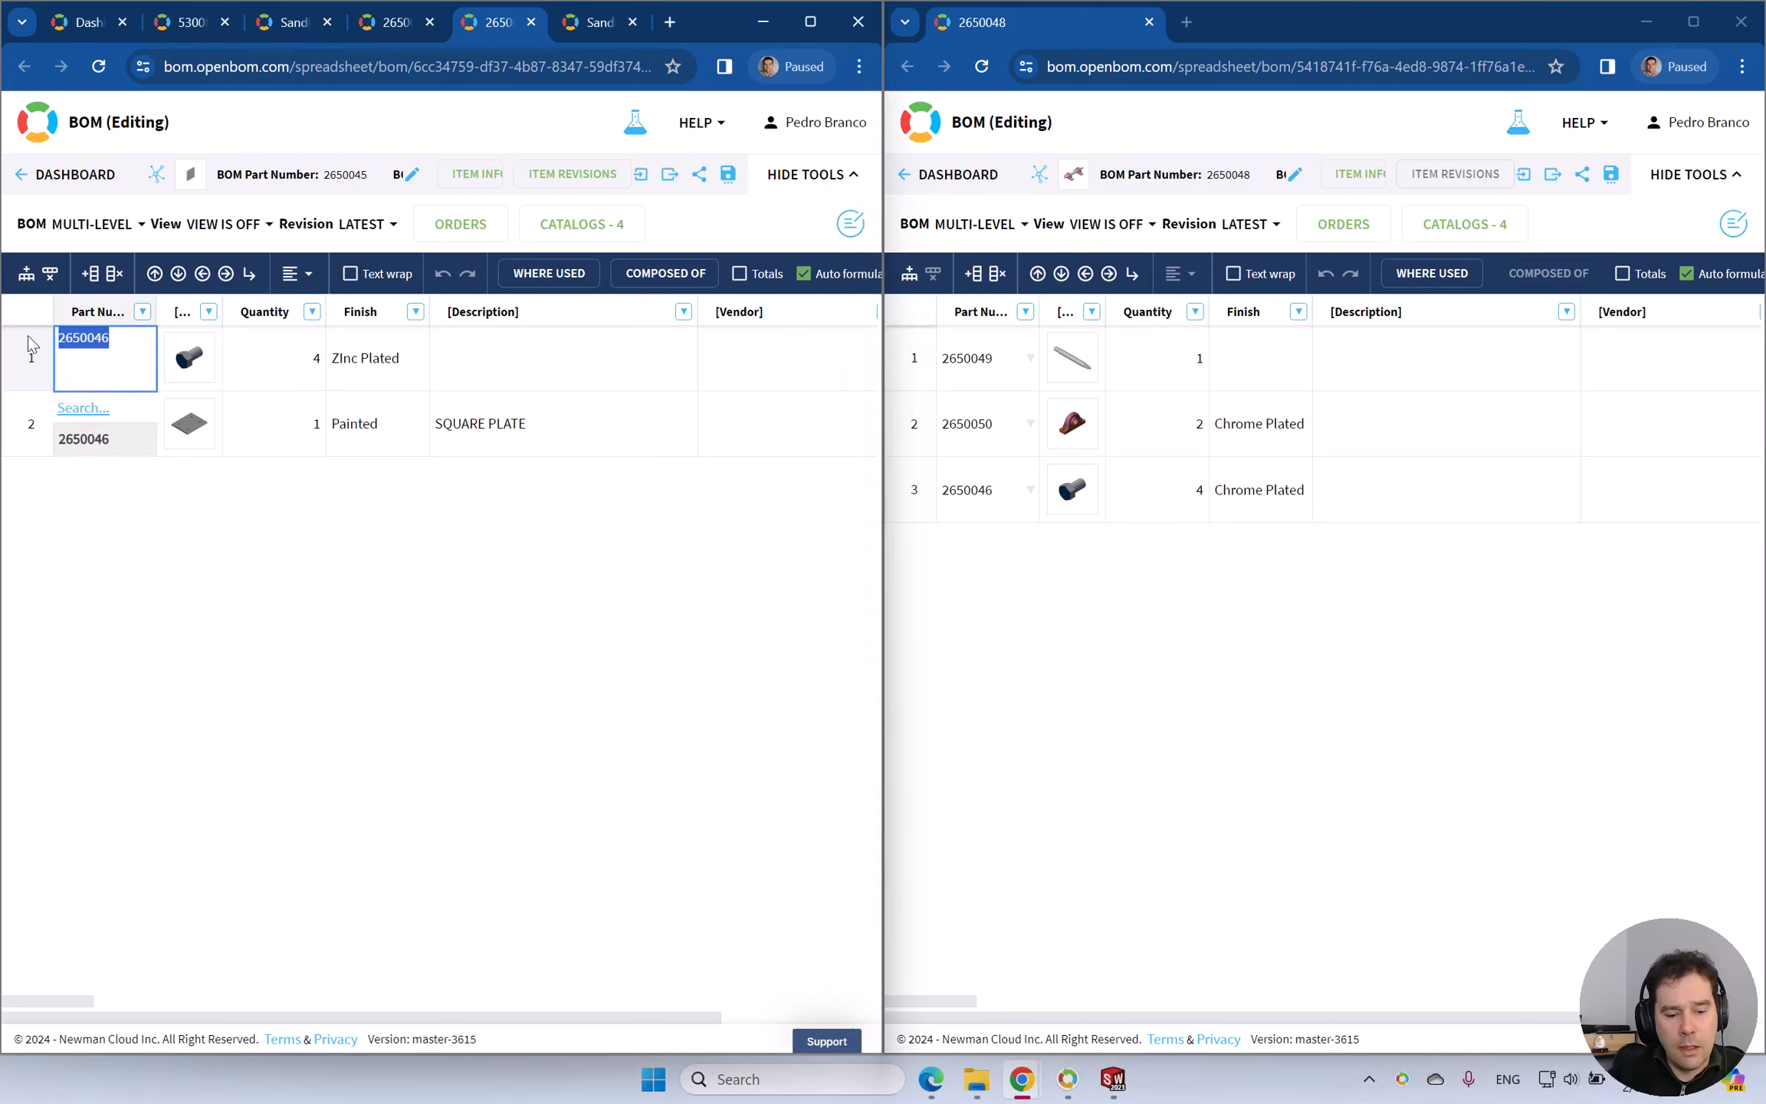
pyautogui.click(279, 28)
pyautogui.scroll(-15, 345, 586)
pyautogui.scroll(-20, 345, 587)
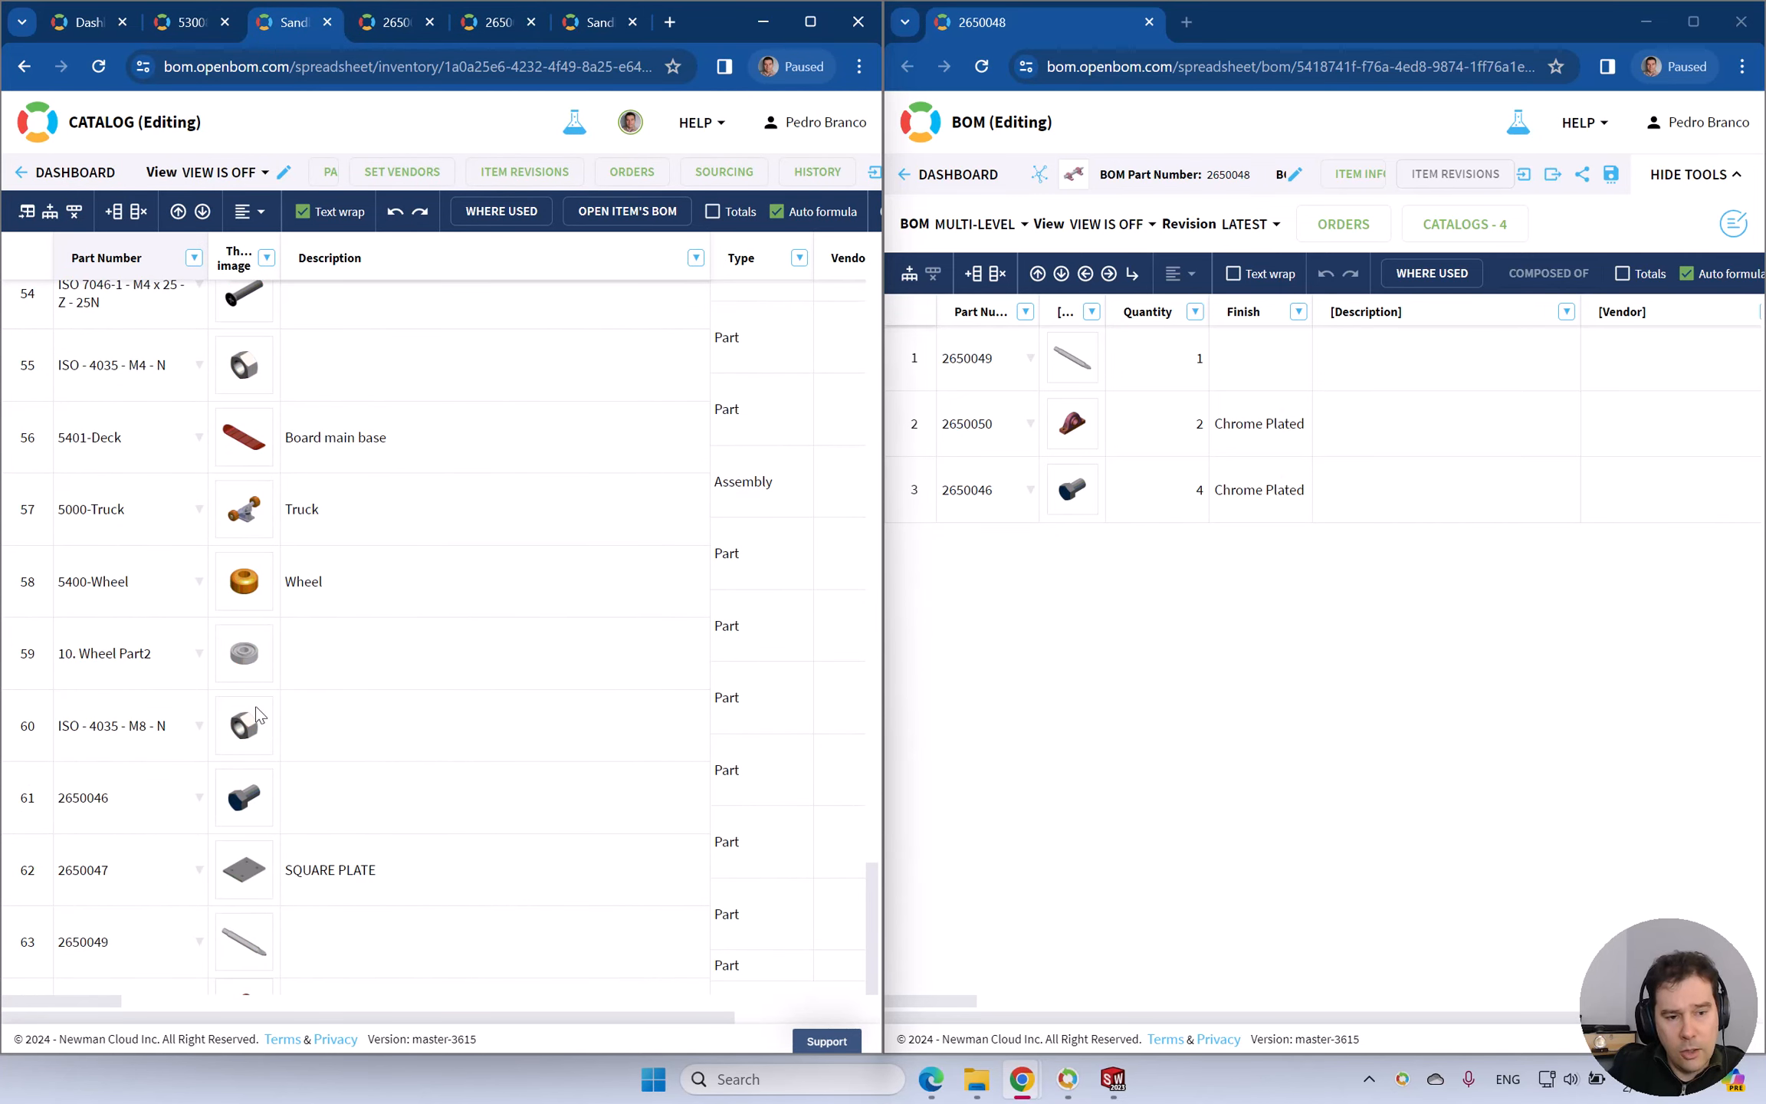
pyautogui.doubleClick(371, 805)
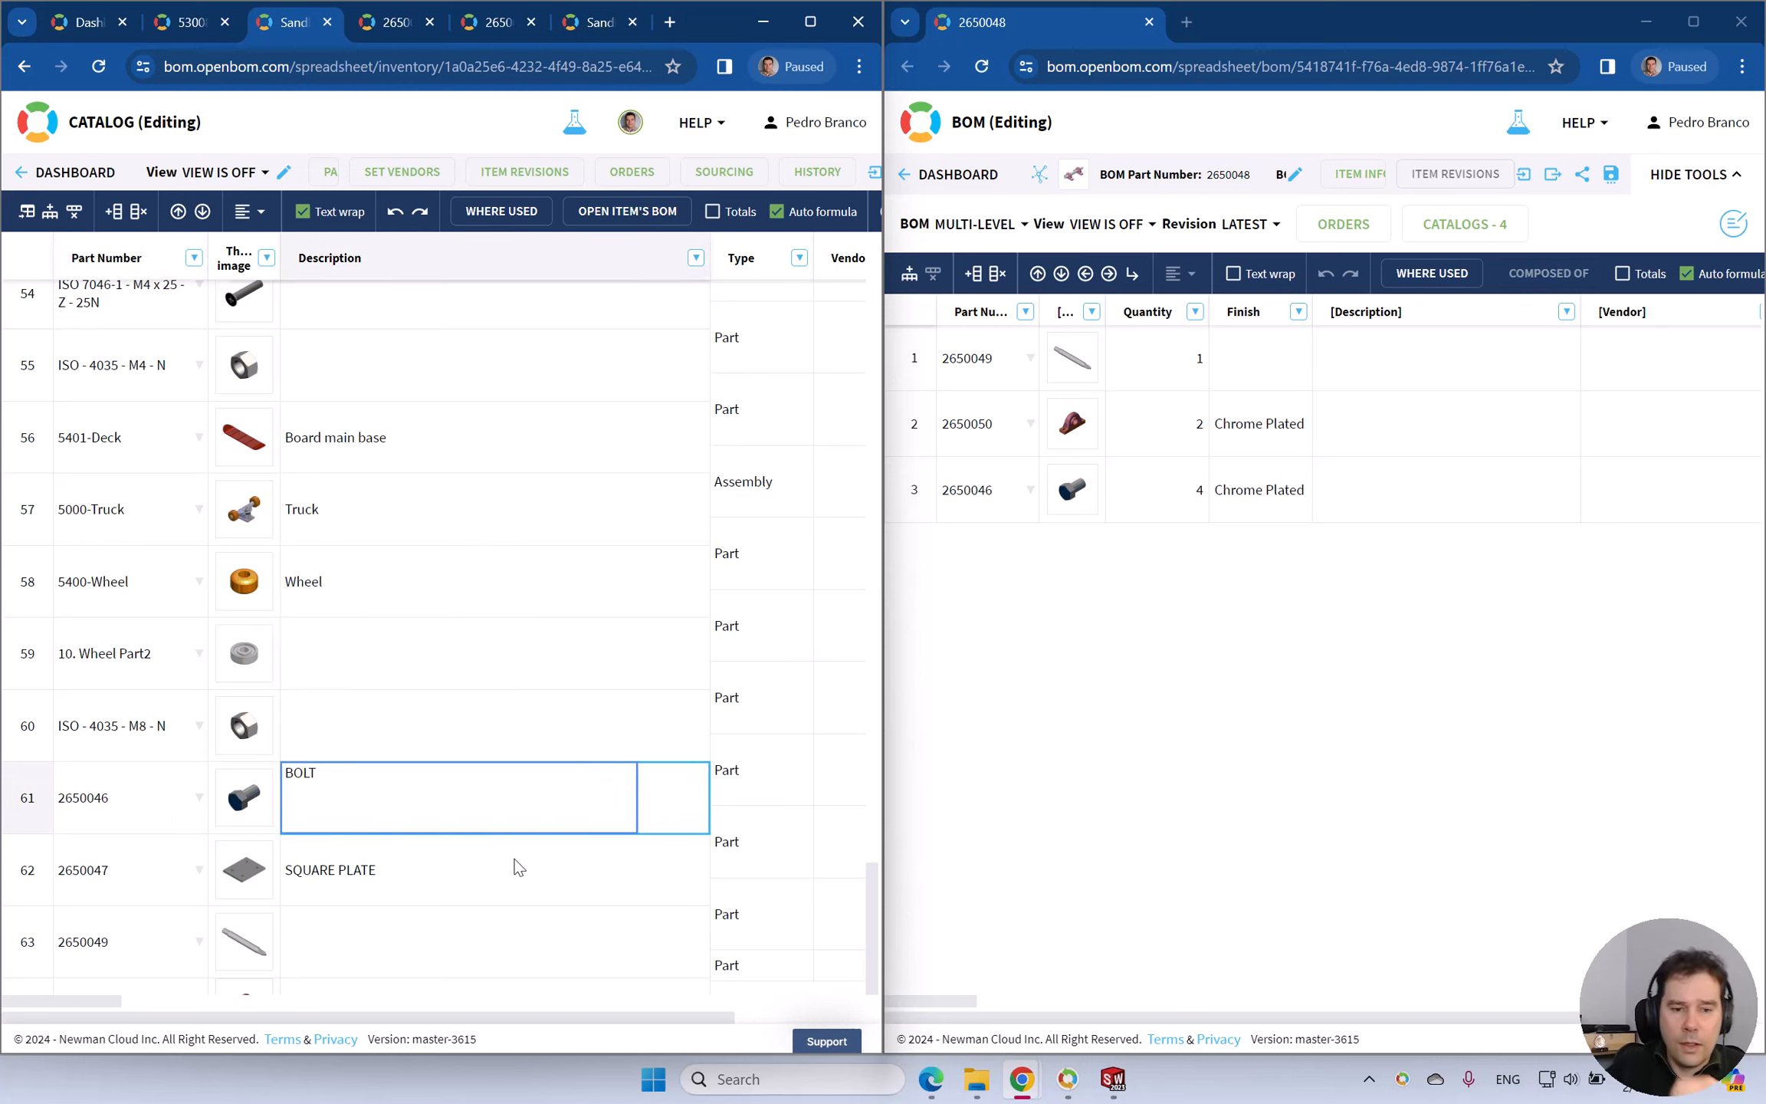
pyautogui.write('BOLT')
pyautogui.click(436, 709)
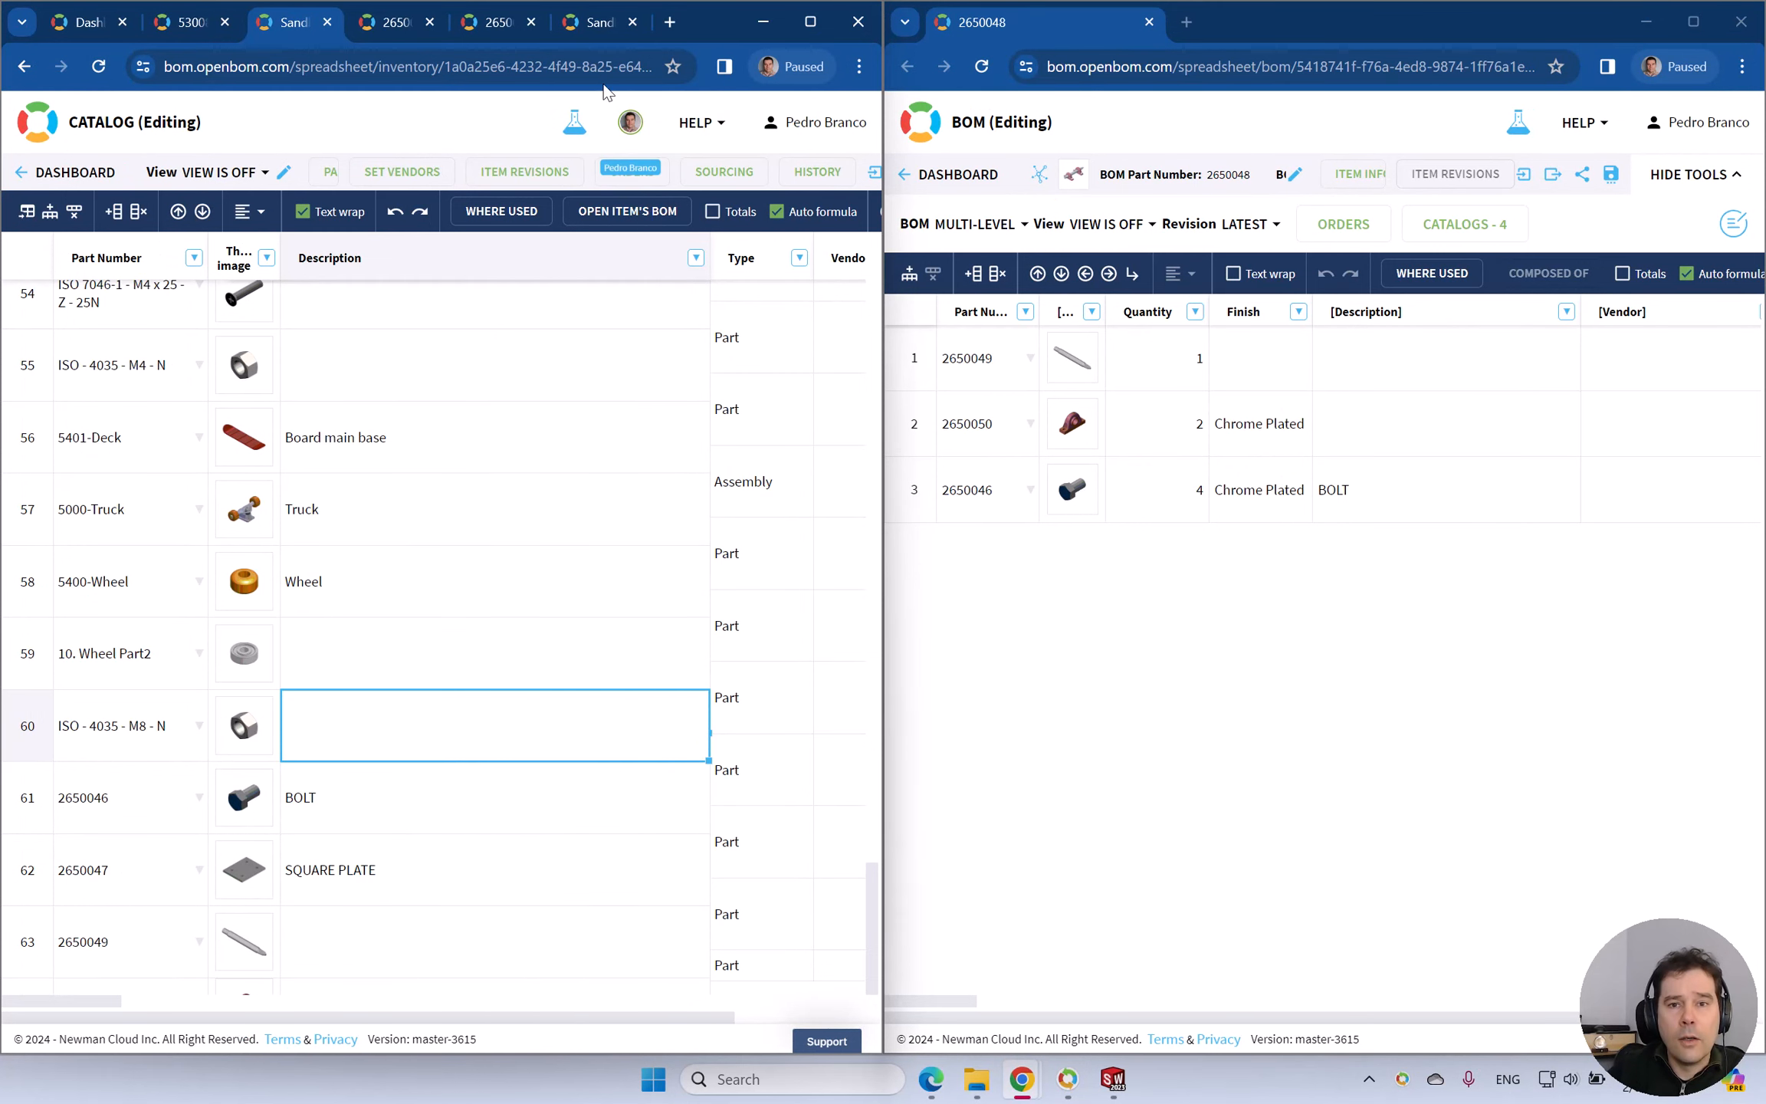
# Return to BOM 2650045, reload it and check the Description of item 2650046.
pyautogui.click(491, 23)
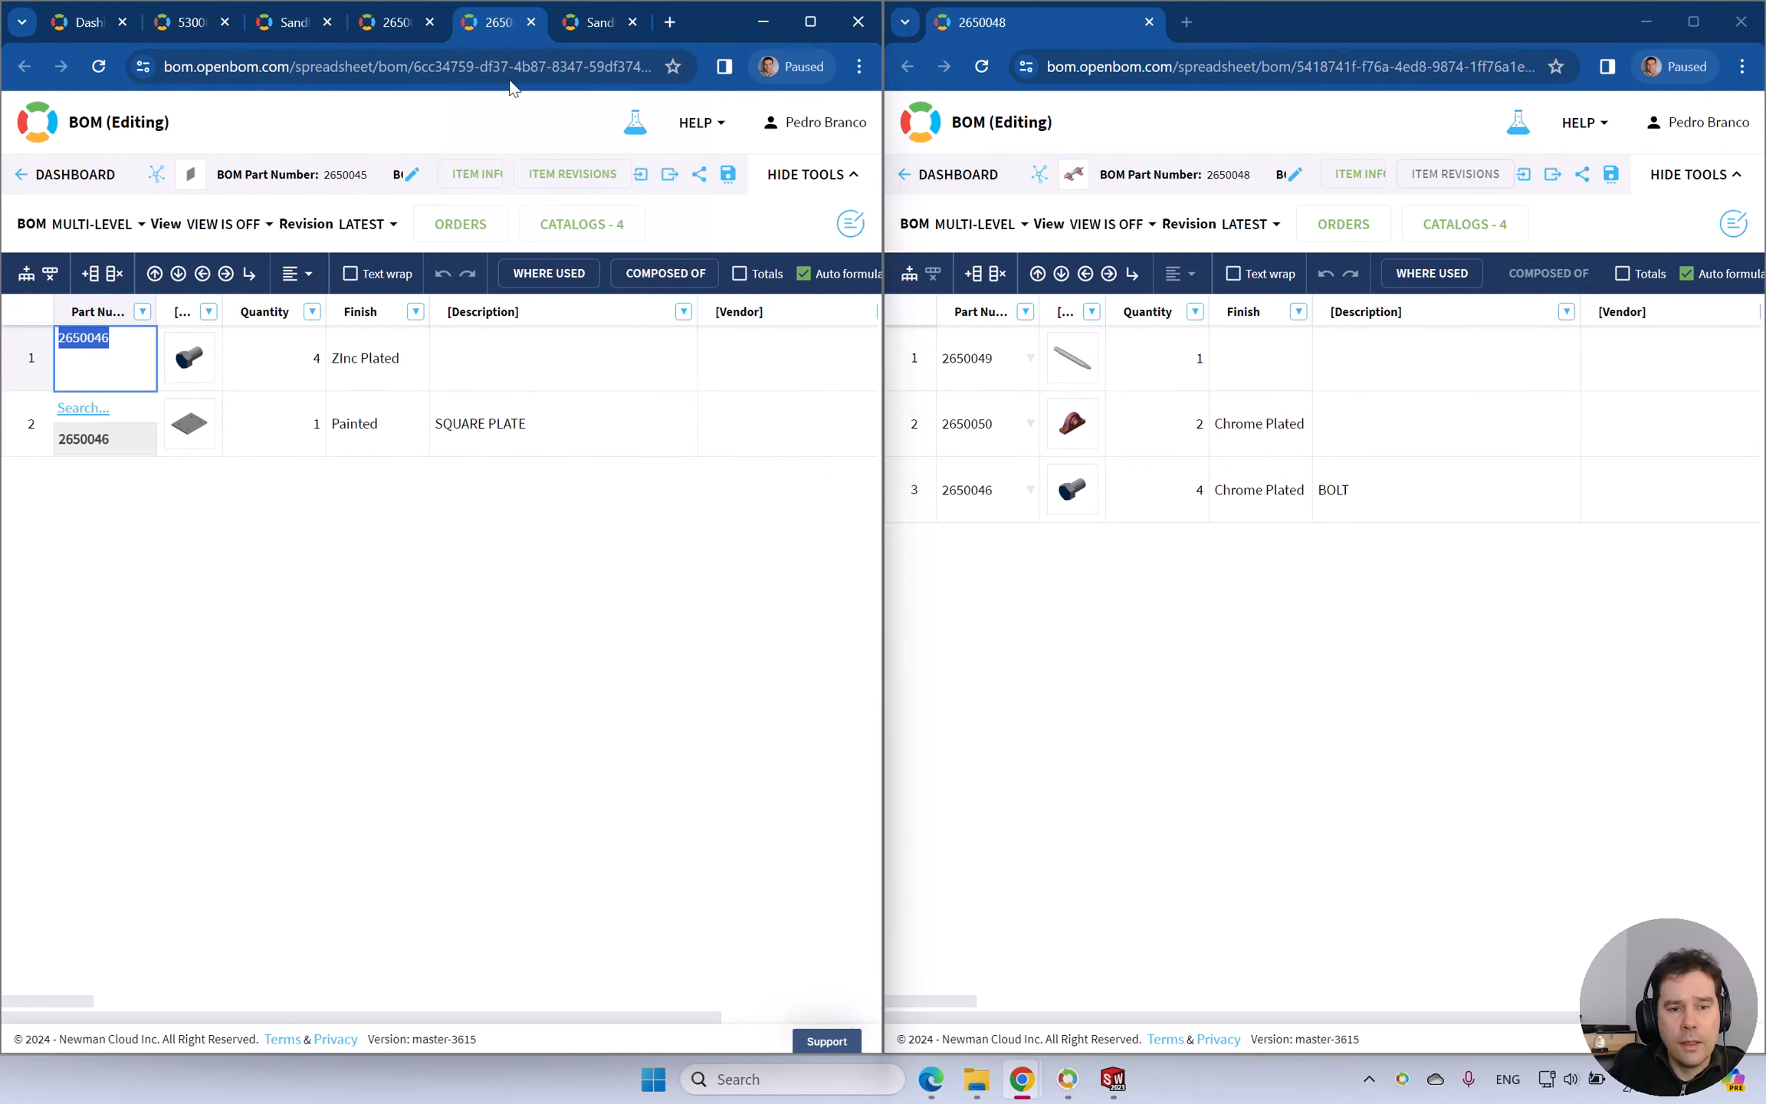
pyautogui.click(552, 565)
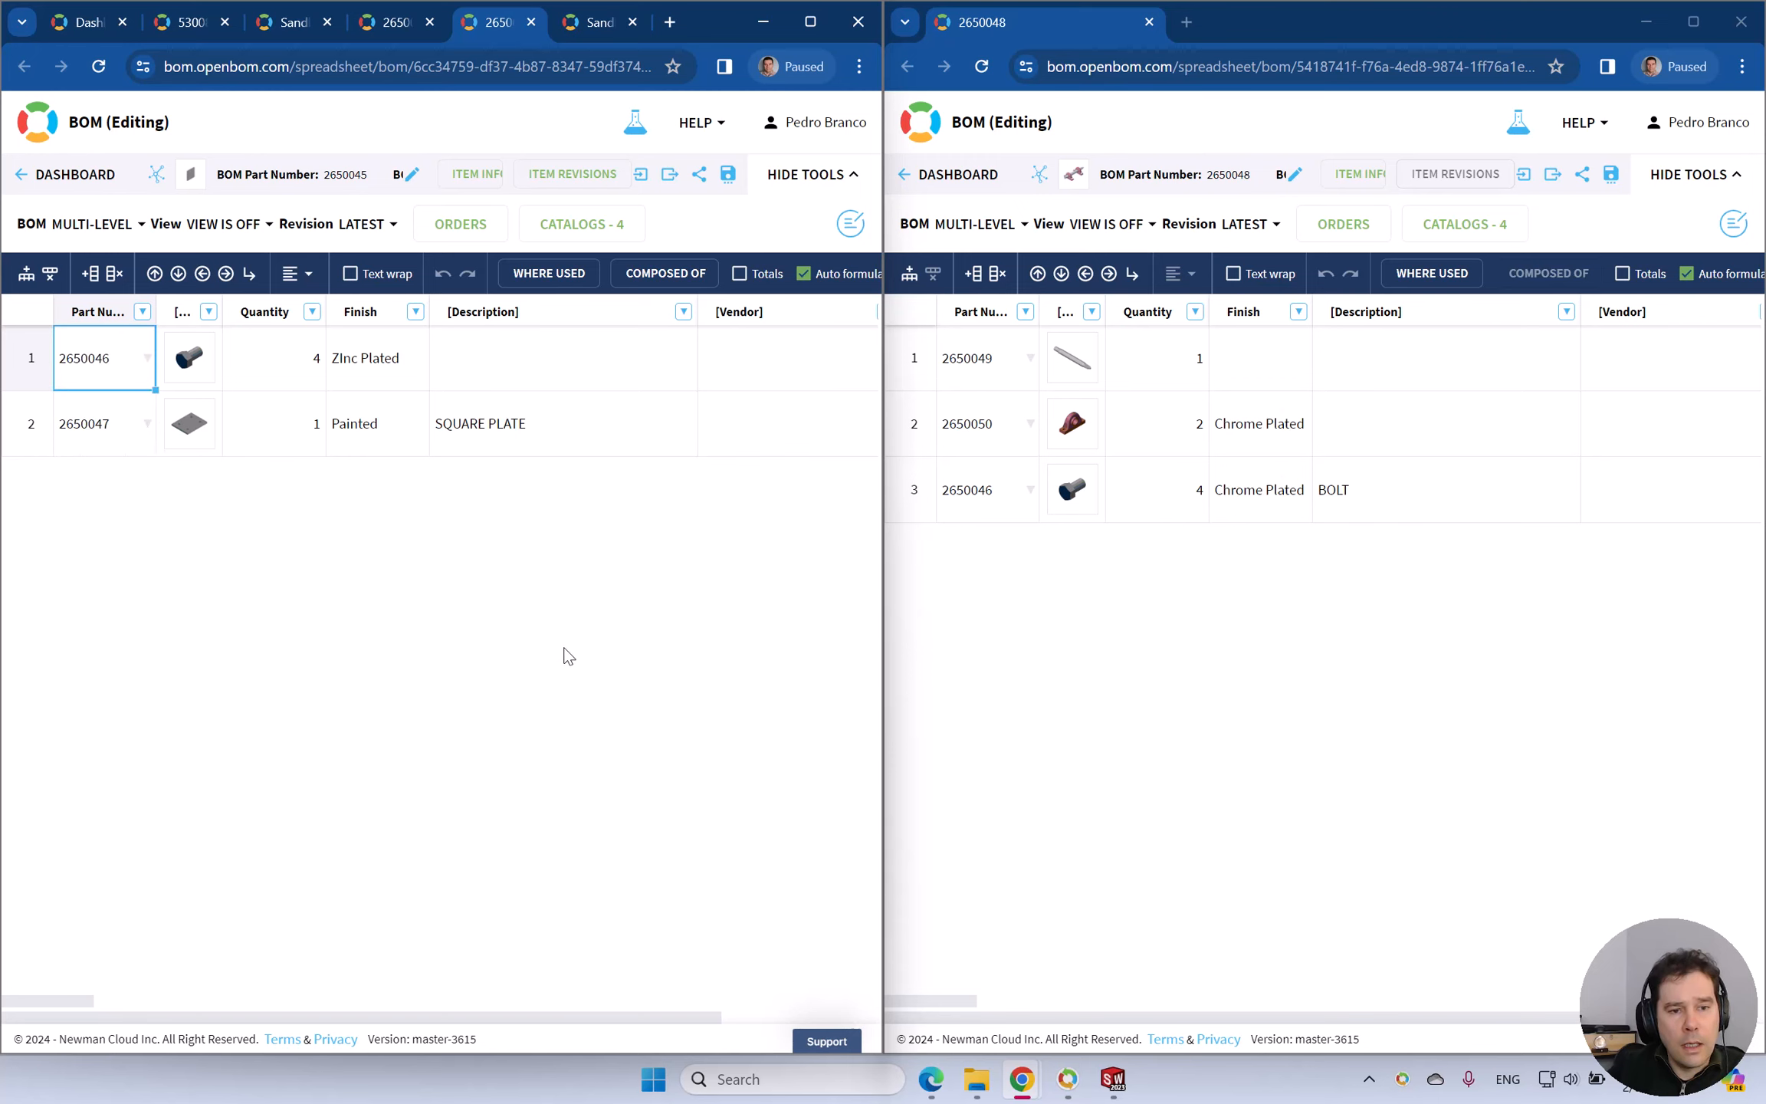
pyautogui.press('F5')
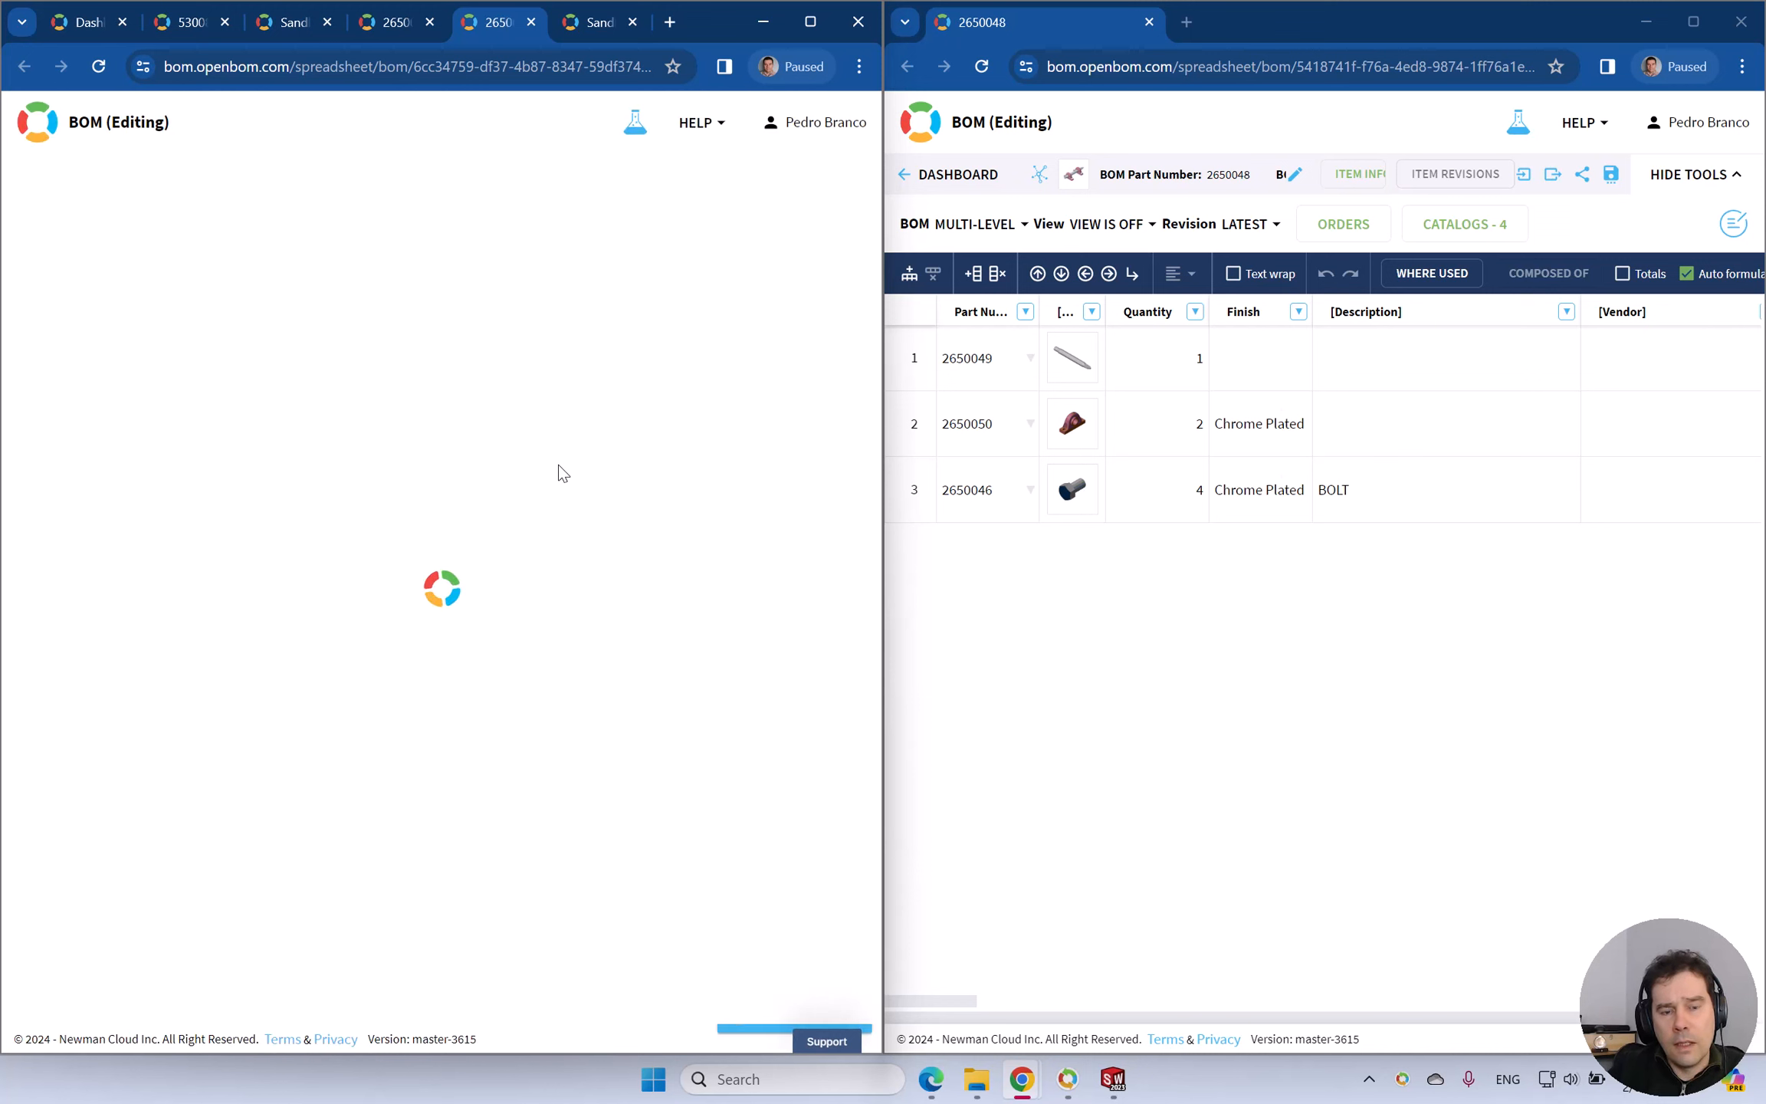
pyautogui.click(446, 358)
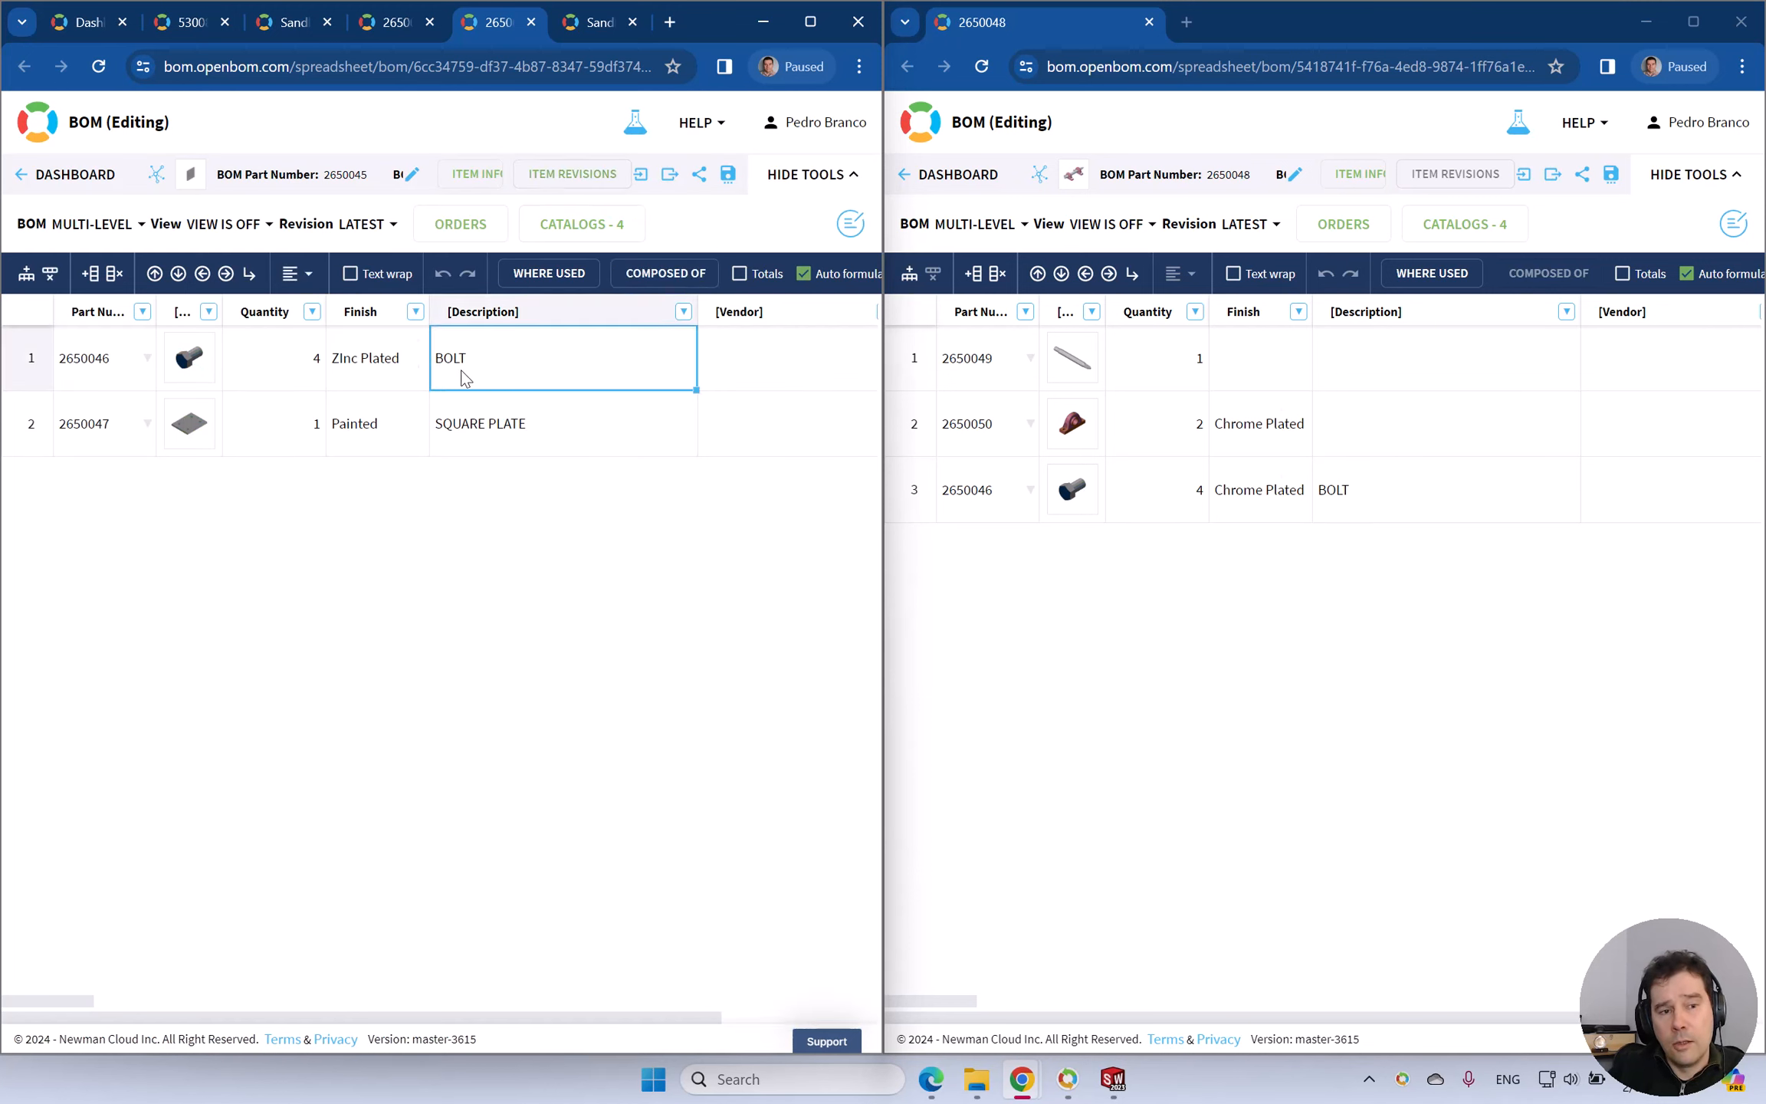